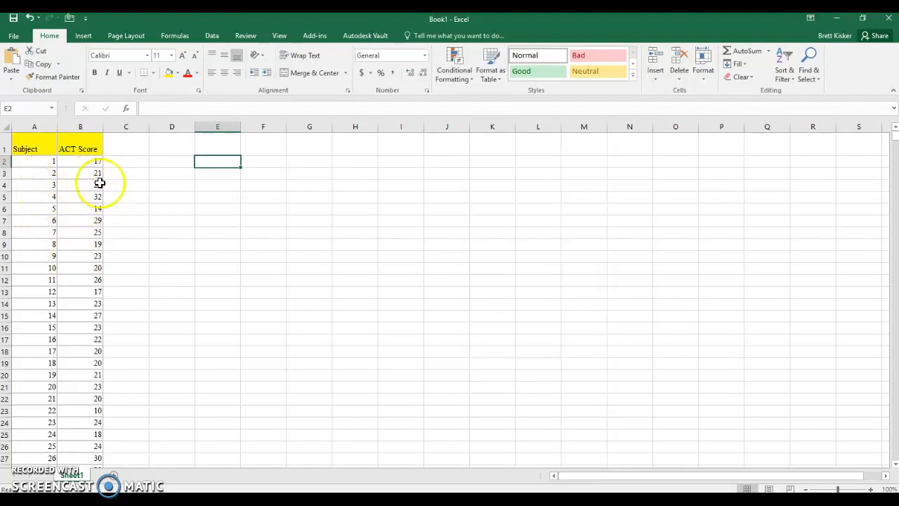
Enable the Analysis ToolPak add-in through the Excel add-ins settings.
click(213, 35)
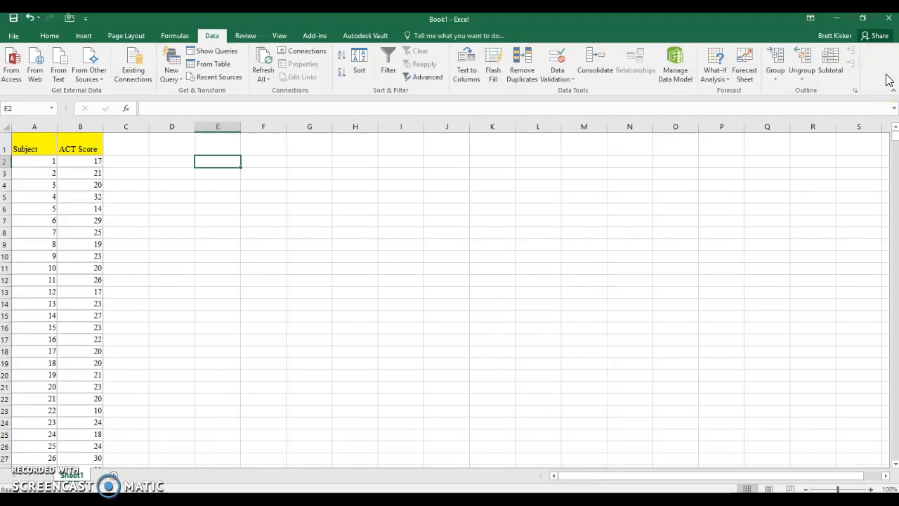
click(16, 35)
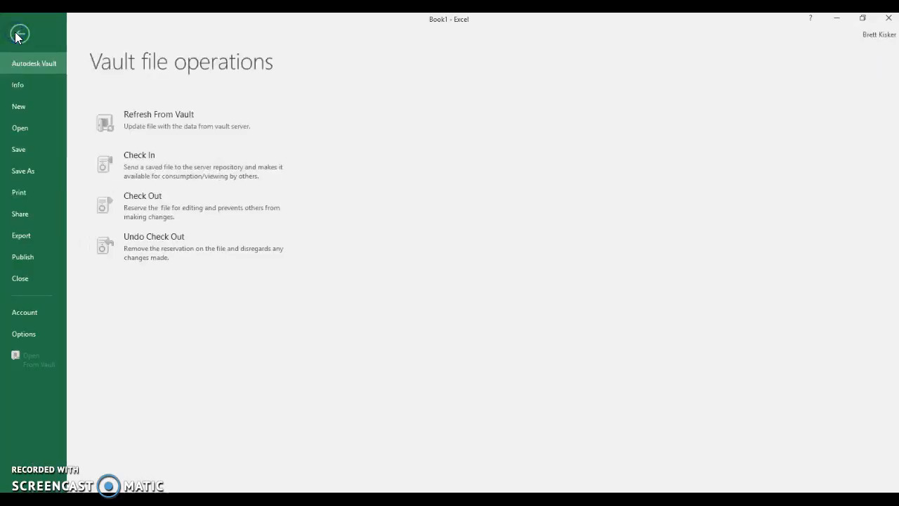
click(32, 335)
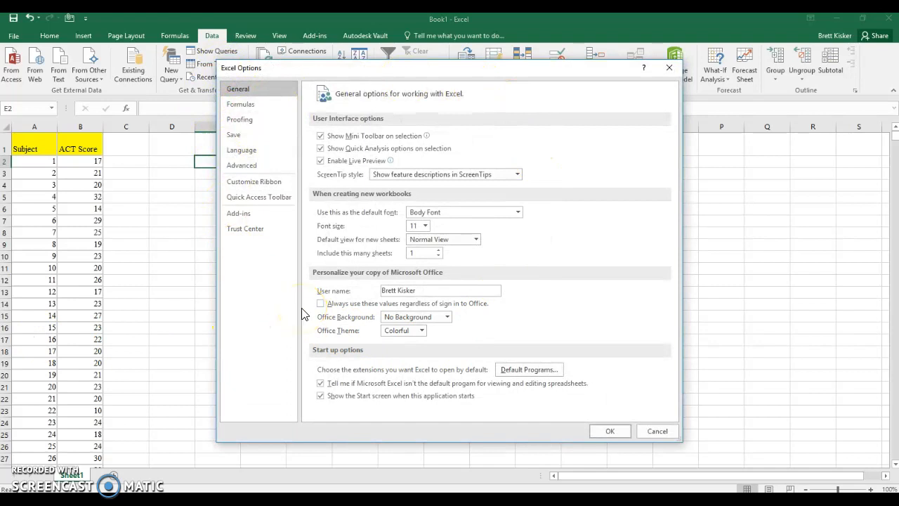
click(236, 214)
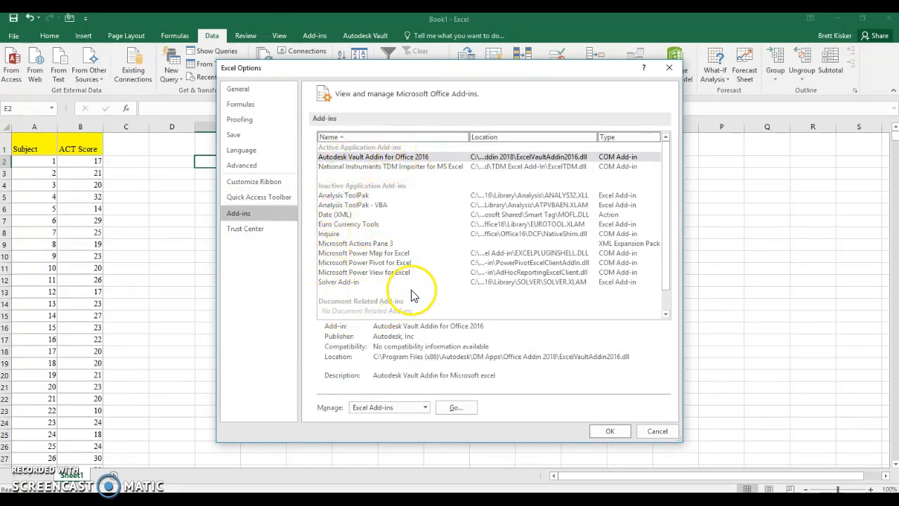
click(354, 195)
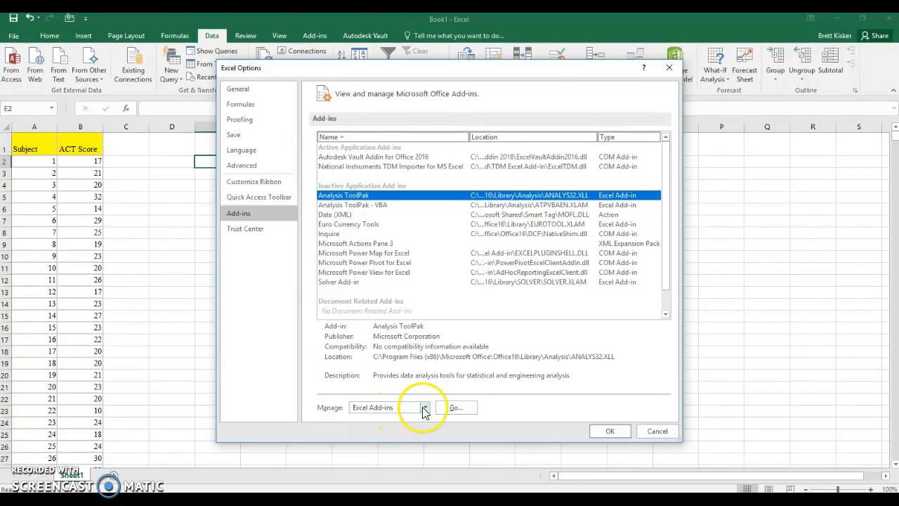
click(455, 409)
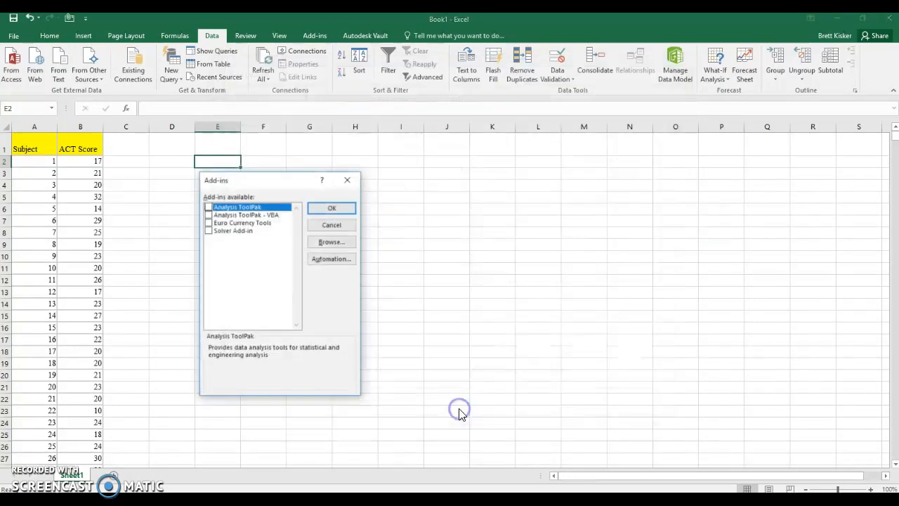
click(209, 208)
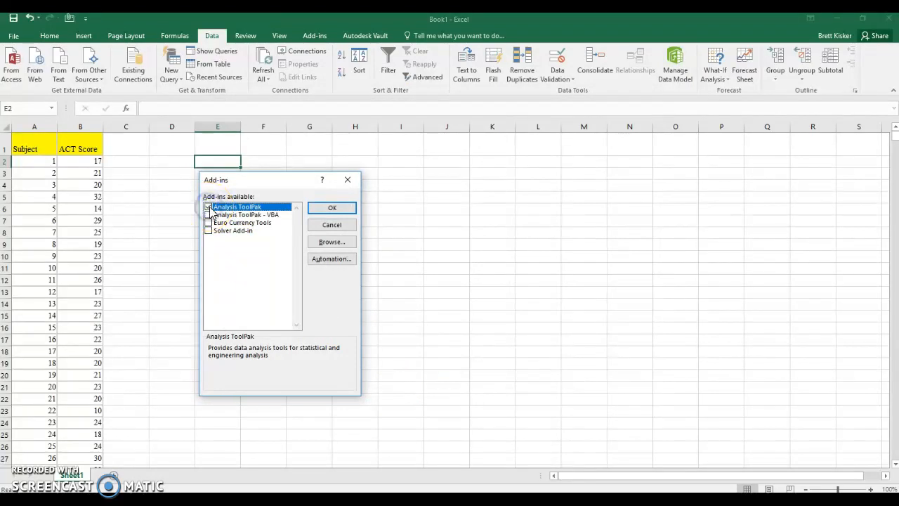
click(331, 209)
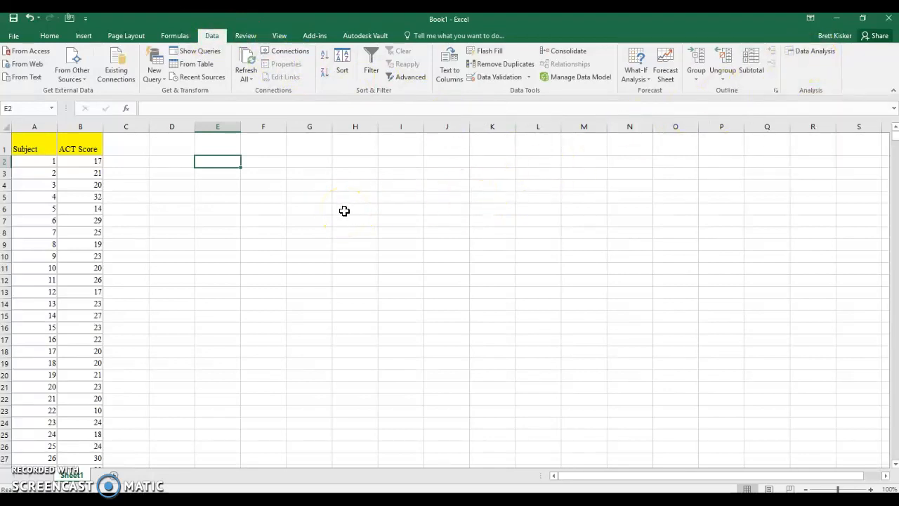
click(72, 123)
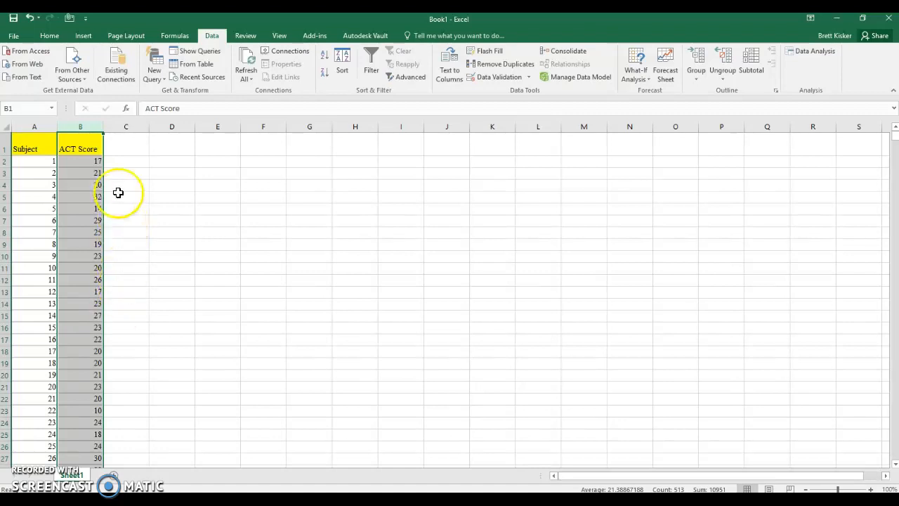
click(86, 125)
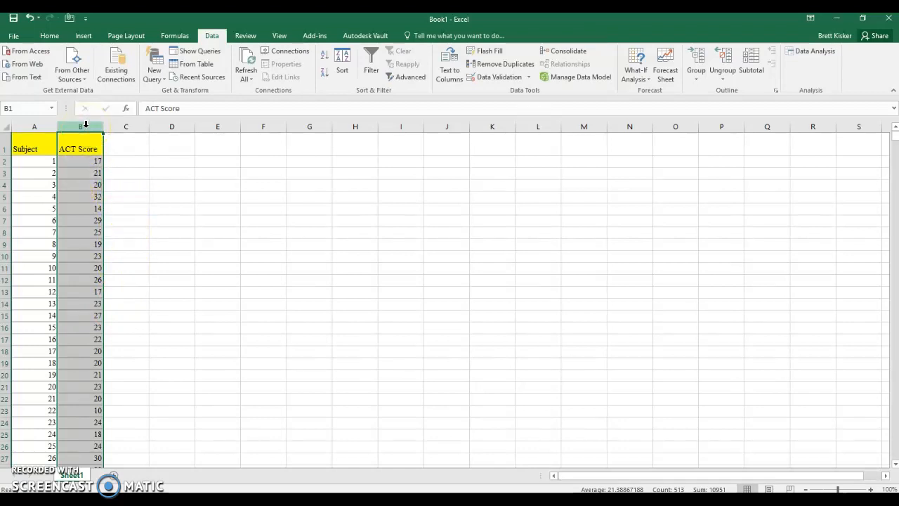
click(813, 53)
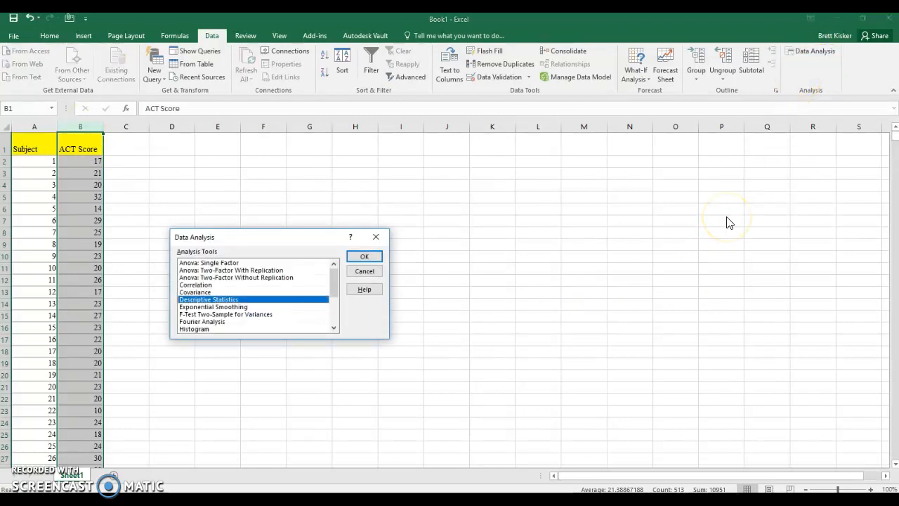
click(195, 328)
scroll(195, 328, down, 1)
scroll(194, 328, down, 1)
click(200, 286)
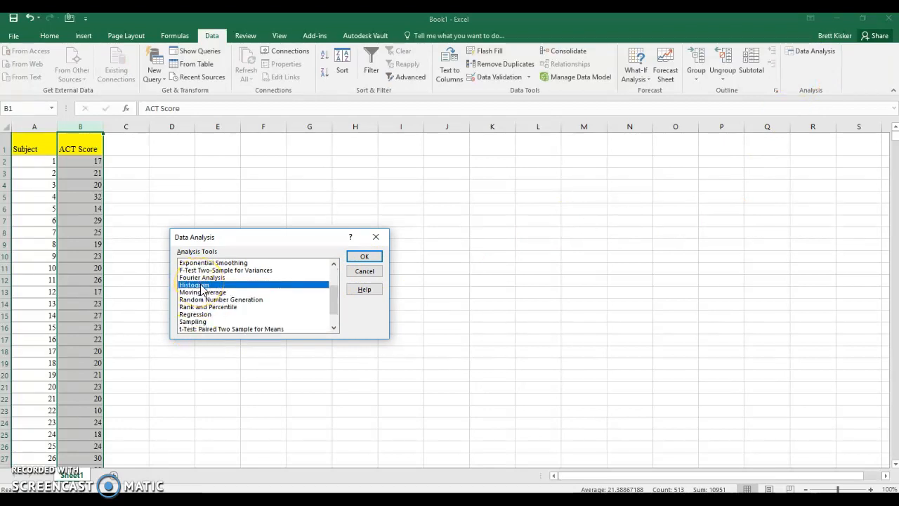
scroll(207, 291, up, 2)
scroll(206, 302, down, 3)
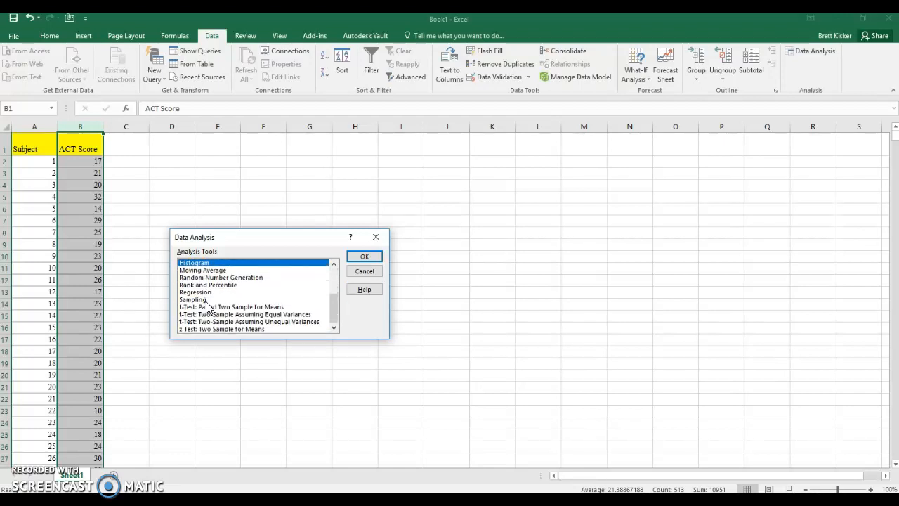
scroll(205, 302, up, 2)
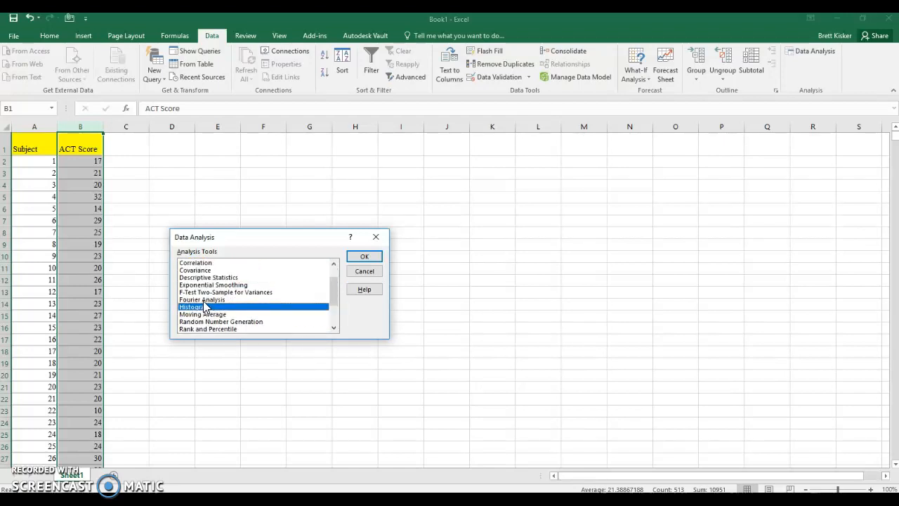
scroll(211, 309, down, 2)
scroll(216, 318, up, 1)
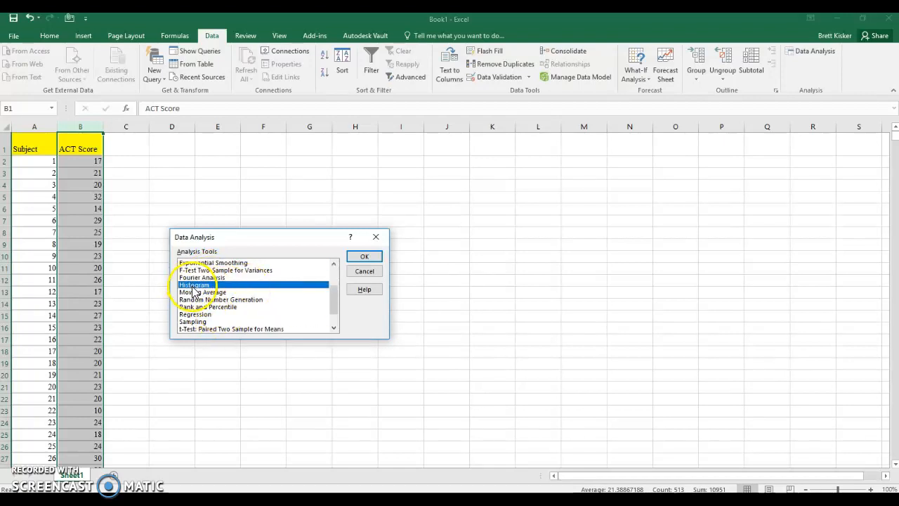
click(364, 257)
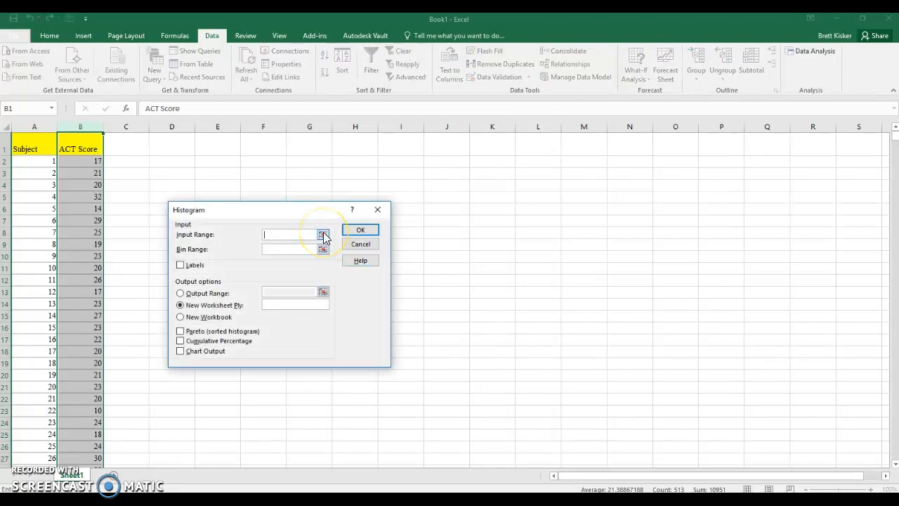
drag(303, 210, 484, 186)
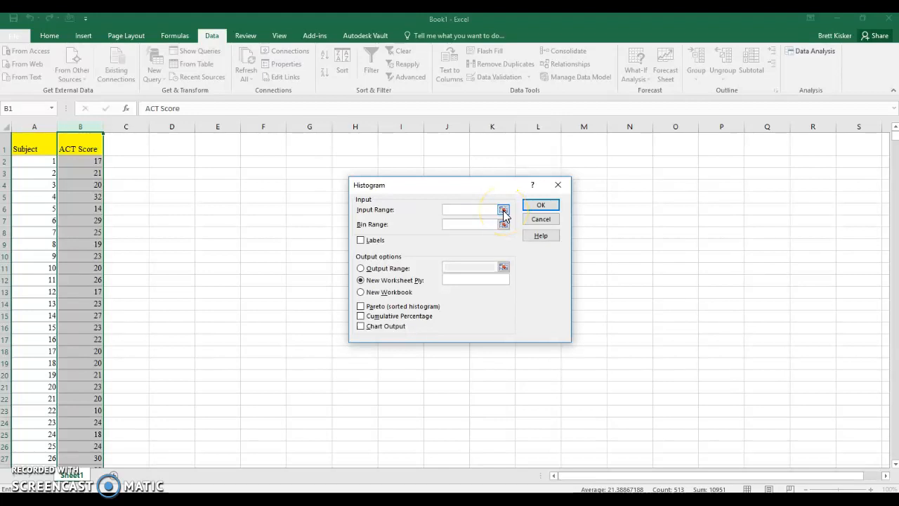
click(503, 211)
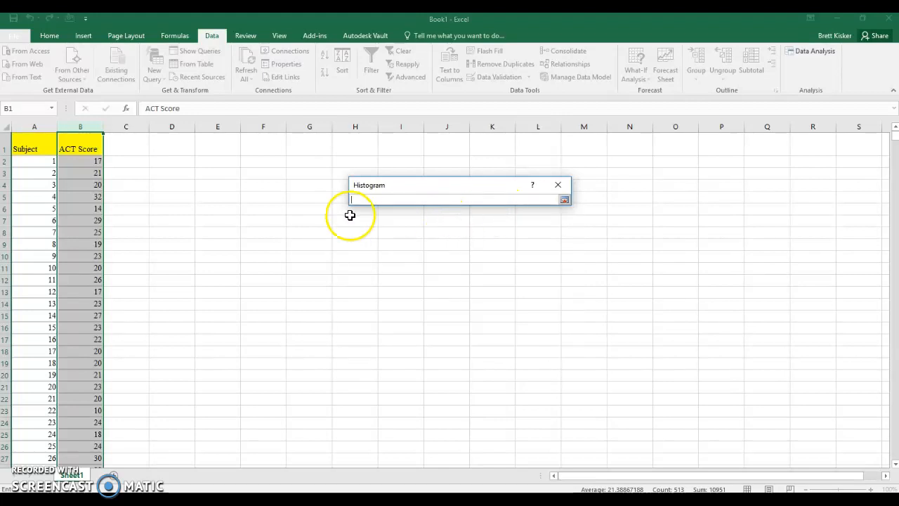
click(81, 124)
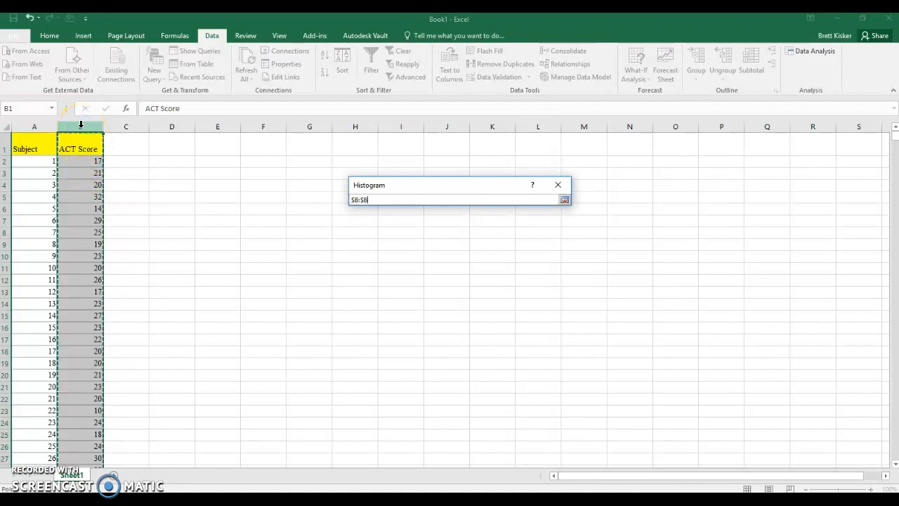
click(566, 198)
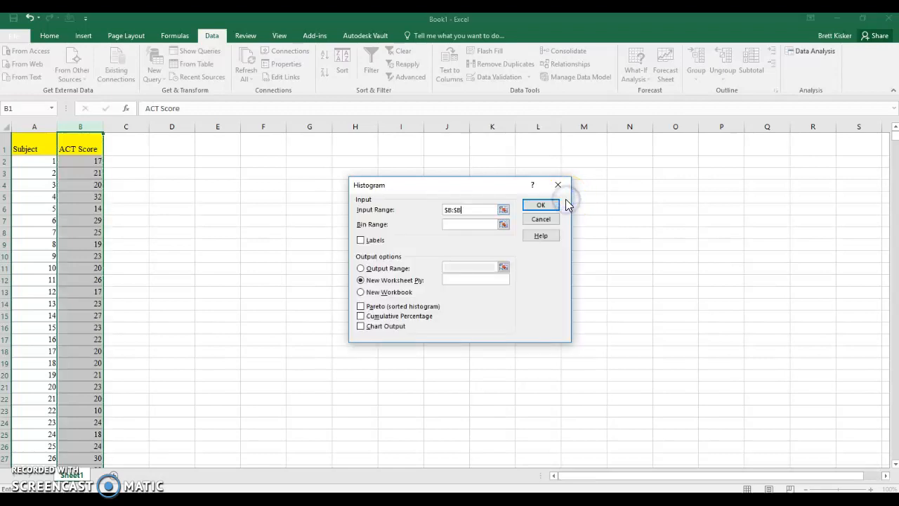
click(462, 210)
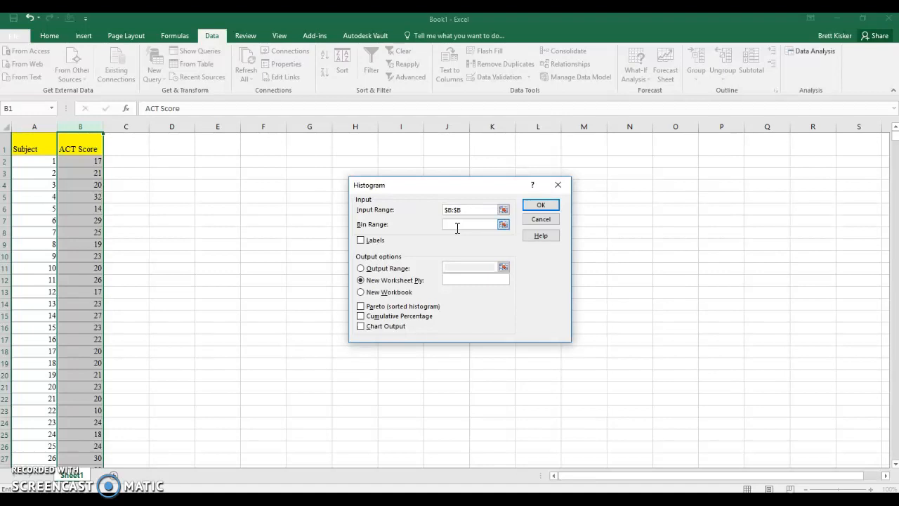
click(534, 222)
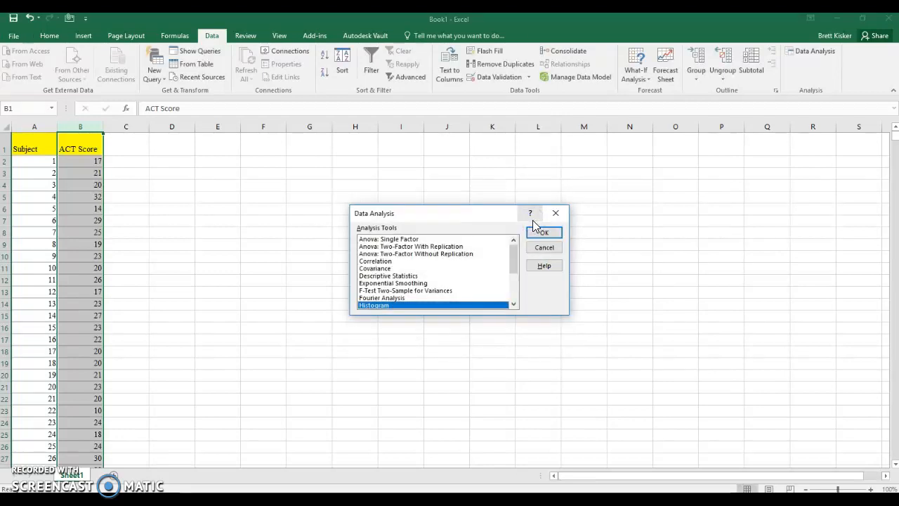
click(545, 249)
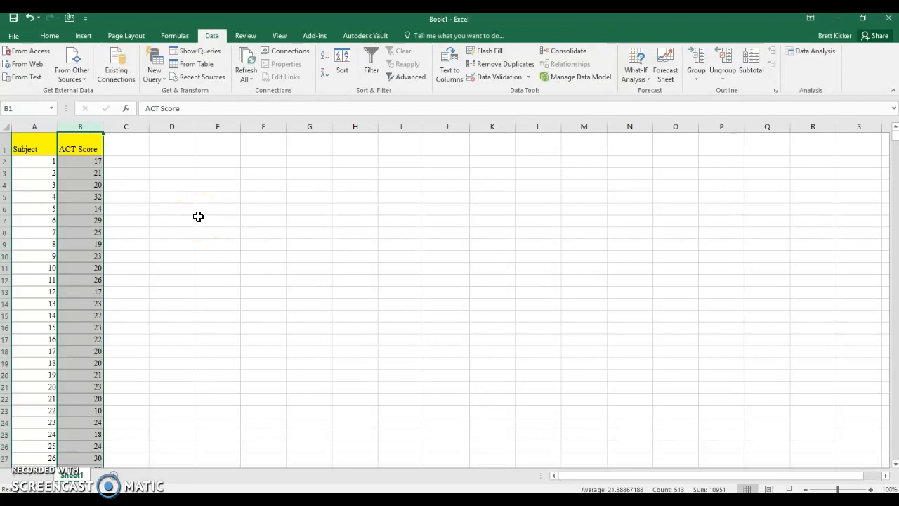
Enter the heading Bins in cell D1.
click(204, 173)
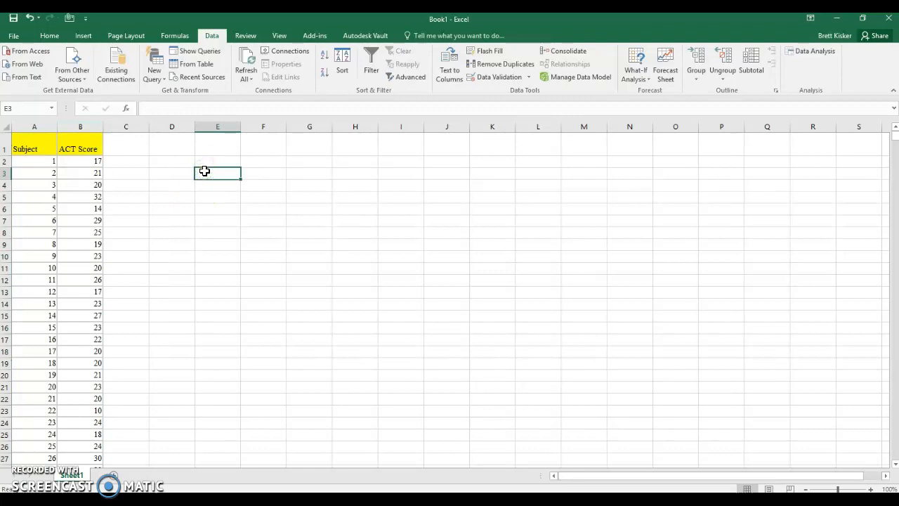
key(Up)
key(Up)
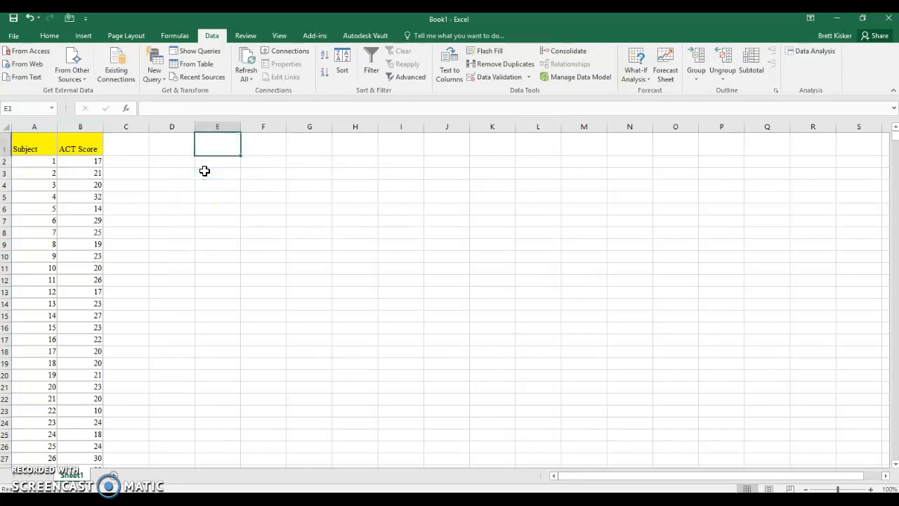
key(Left)
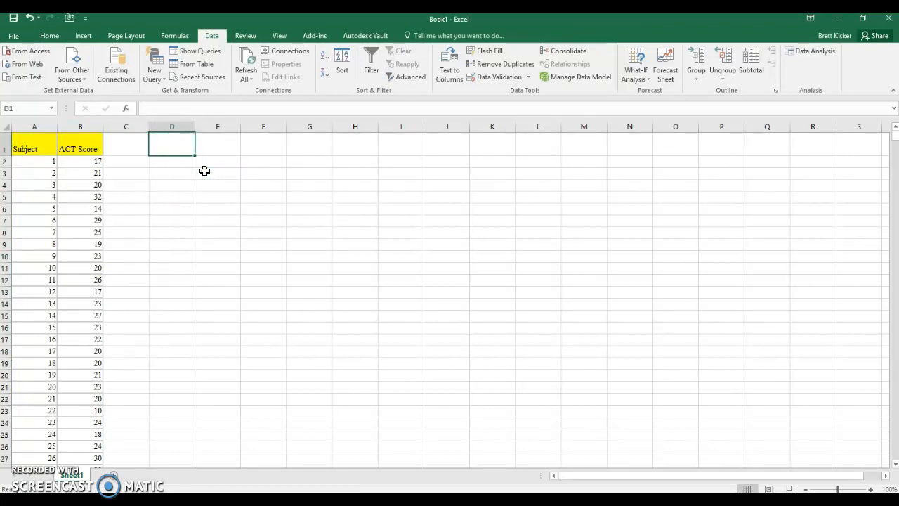
text(Bins)
key(Return)
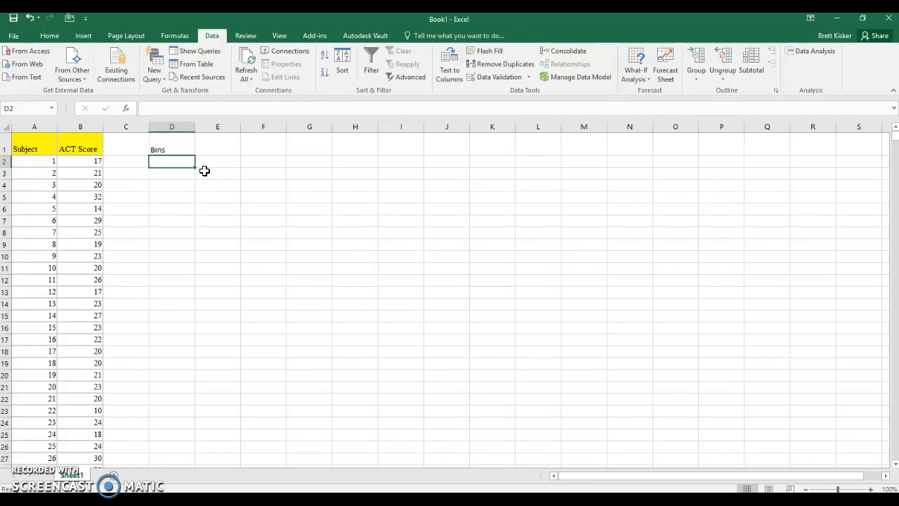
Enter the first bin values 8, 10, 12 and 14 in cells D2 through D5.
text(8)
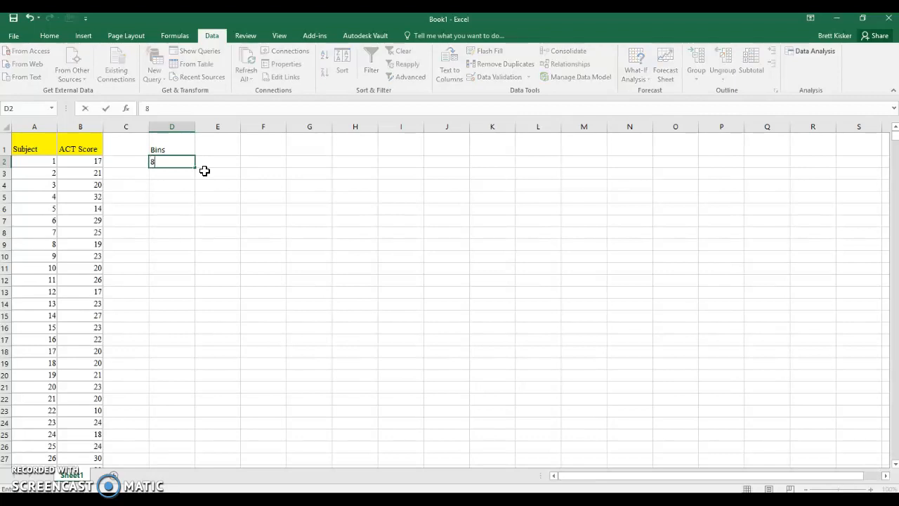
key(Return)
text(10)
key(Return)
text(12)
key(Return)
text(14)
key(Return)
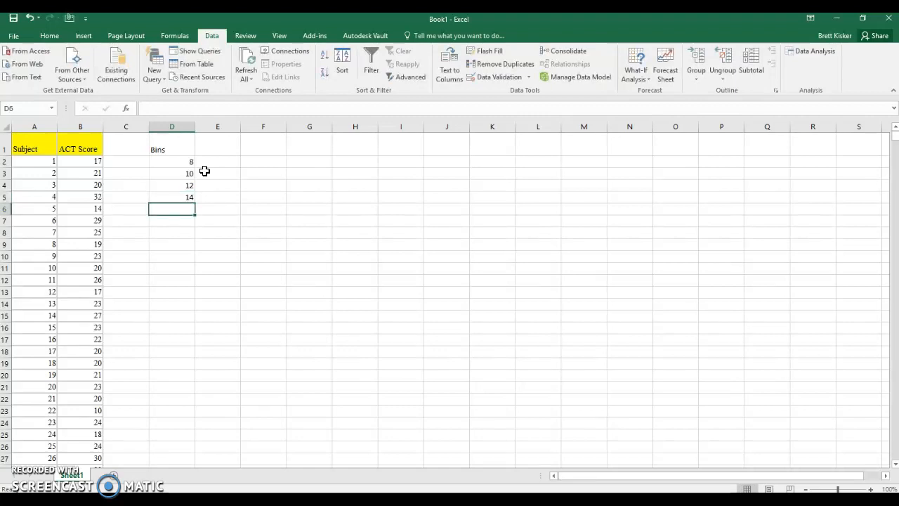
Extend the bin series from D2:D5 down to cell D16, continuing in steps of 2 up to 36.
click(183, 161)
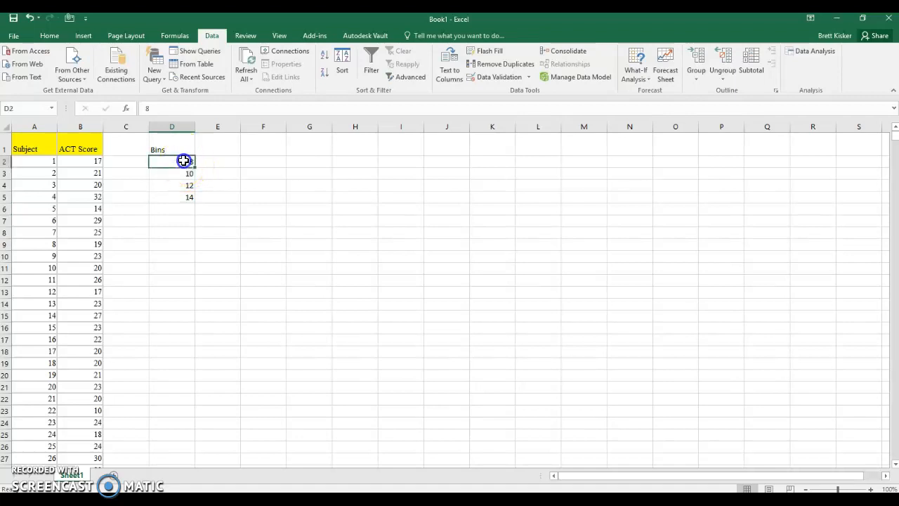
click(182, 160)
drag(183, 160, 181, 196)
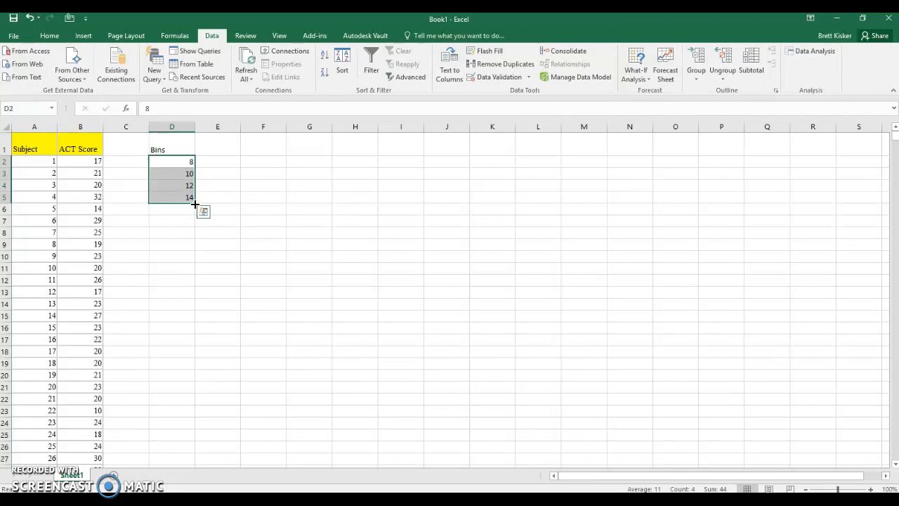
drag(195, 204, 192, 336)
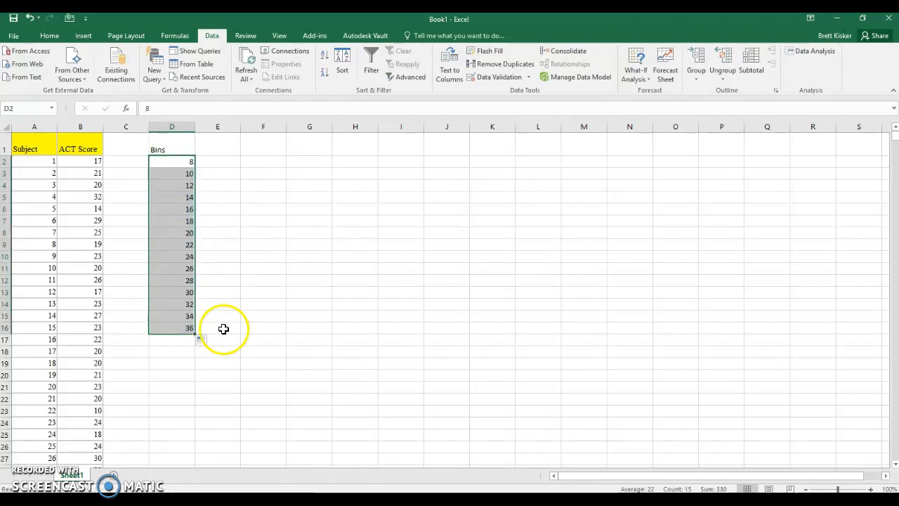
click(223, 327)
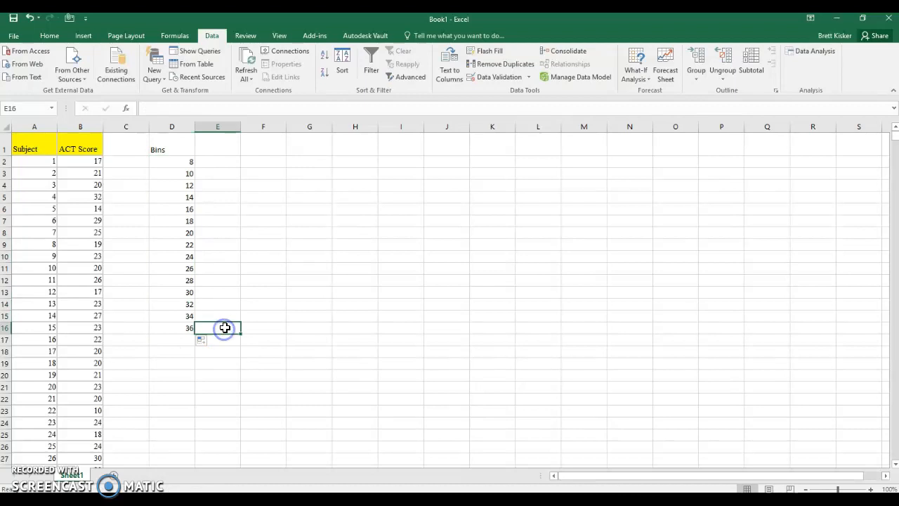
Start a Histogram analysis and set its input range to the entire ACT Score column B.
click(184, 160)
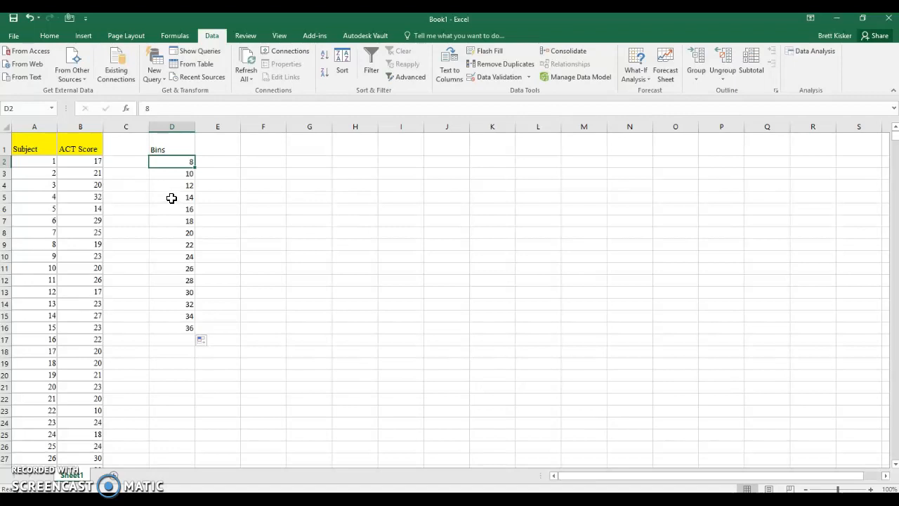
click(803, 53)
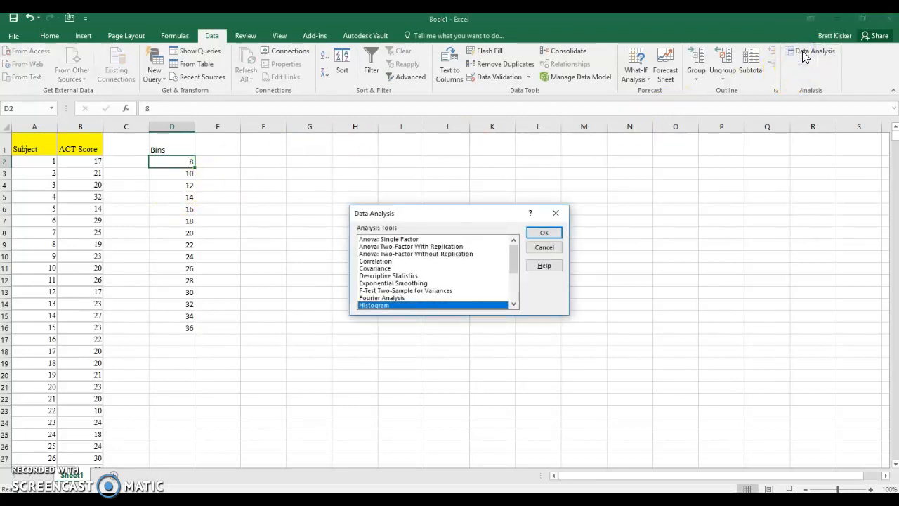
click(543, 232)
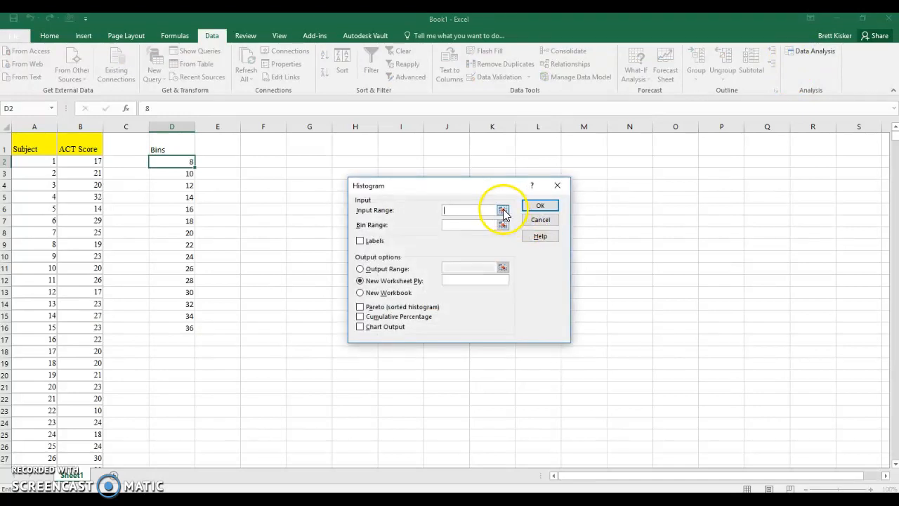
click(503, 212)
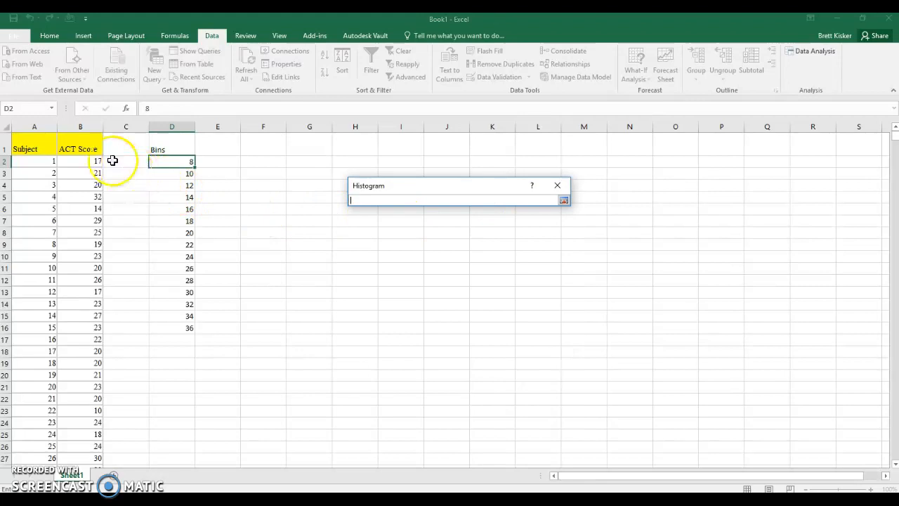
click(79, 124)
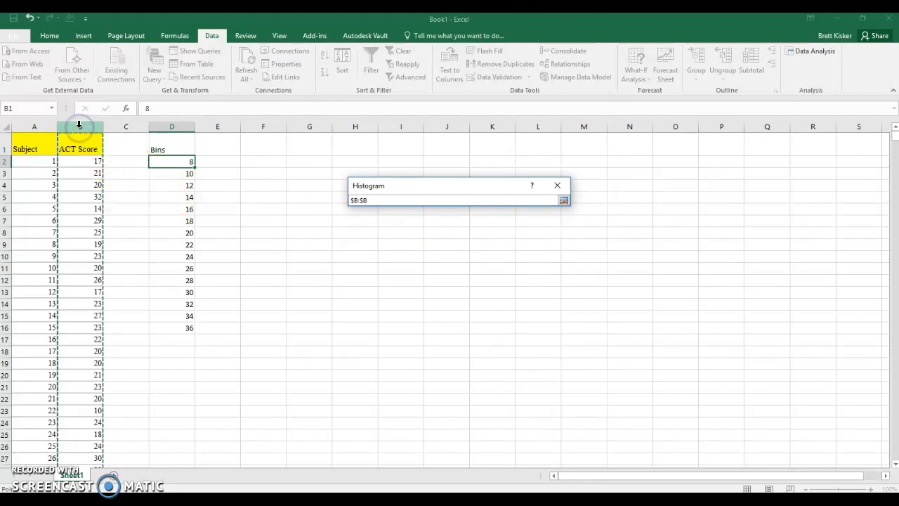
click(564, 201)
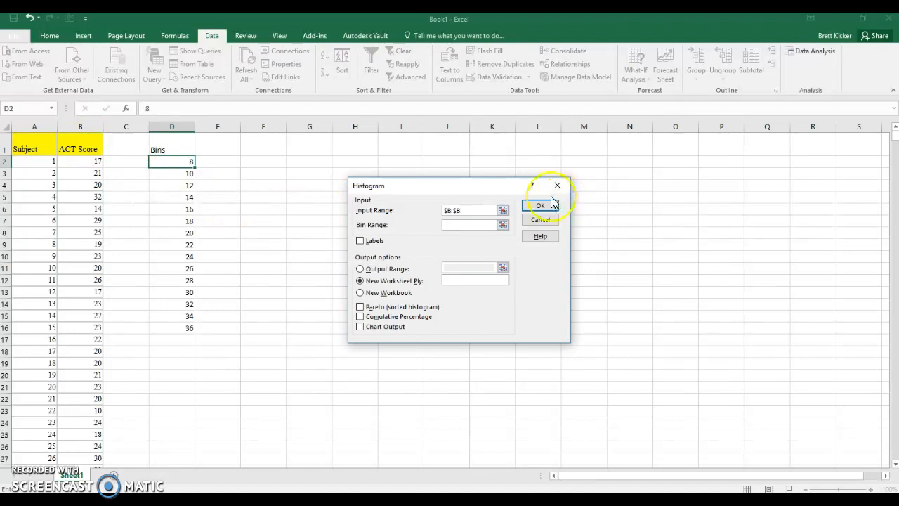
Set the histogram's bin range to D1:D16, including the Bins heading, and turn on Labels.
click(503, 225)
drag(179, 150, 186, 332)
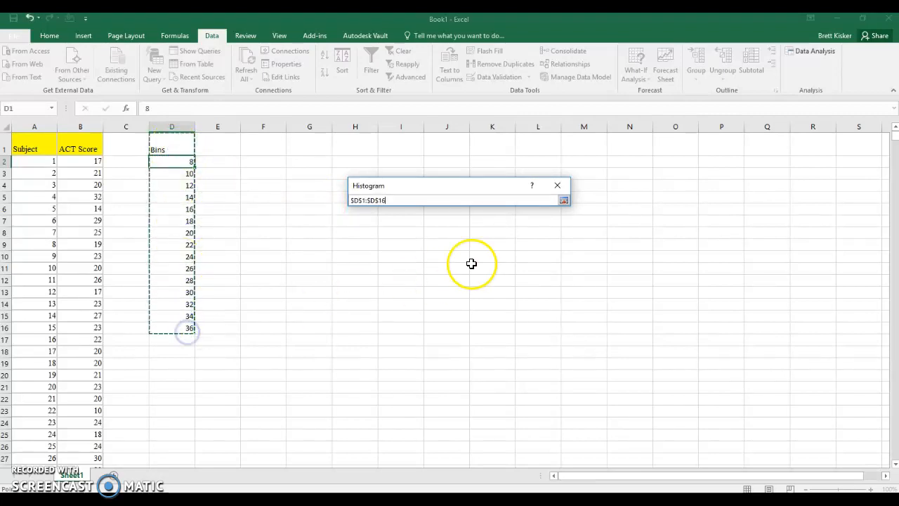
click(563, 200)
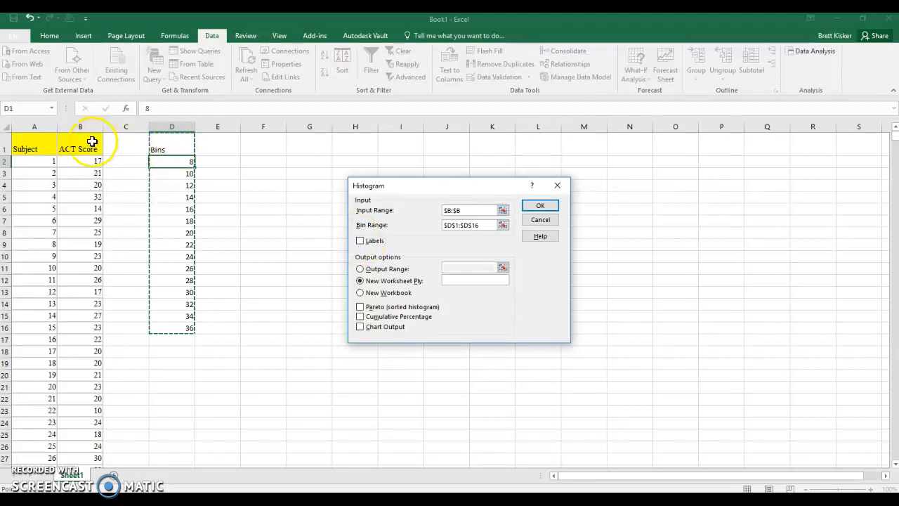
click(361, 241)
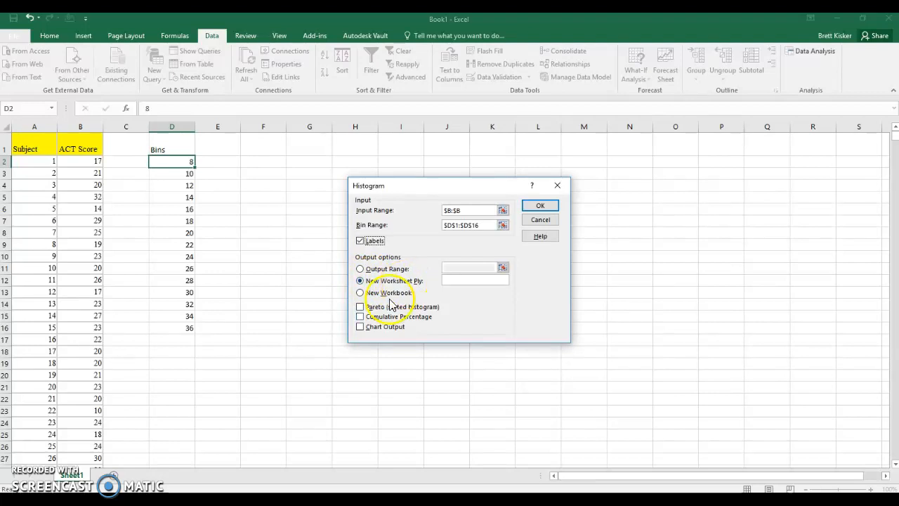
Send the histogram output to cell G1 with Chart Output enabled, and run the analysis.
click(361, 271)
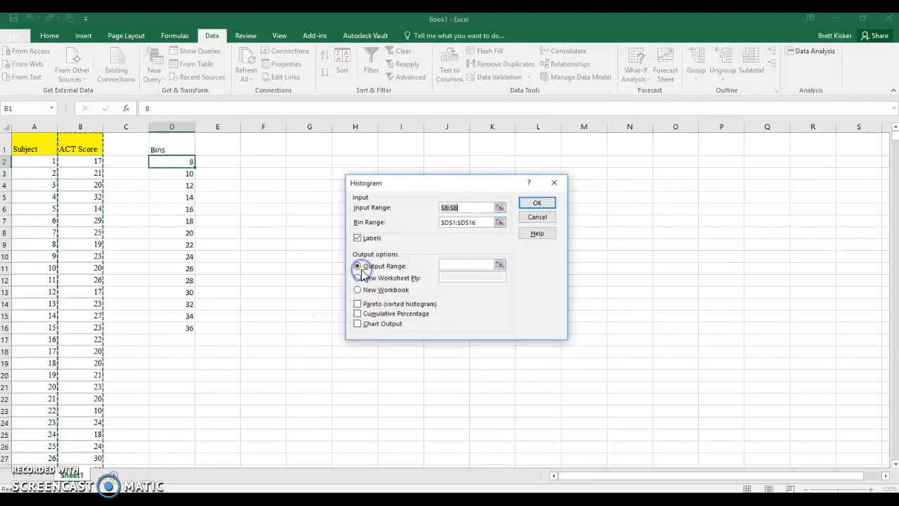
click(498, 265)
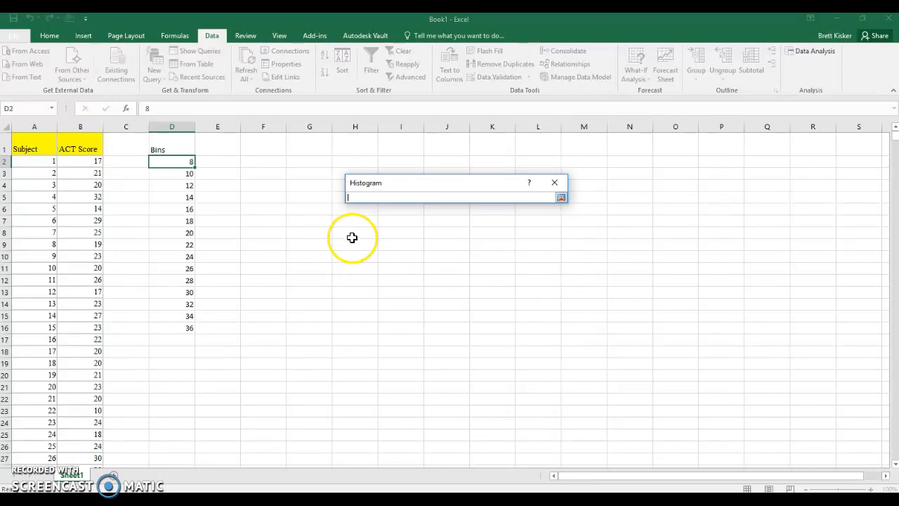
click(308, 152)
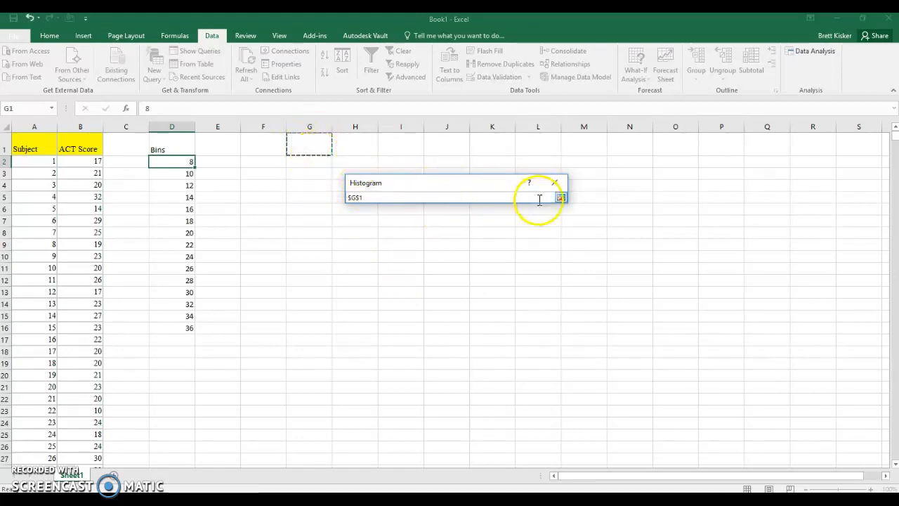
click(561, 198)
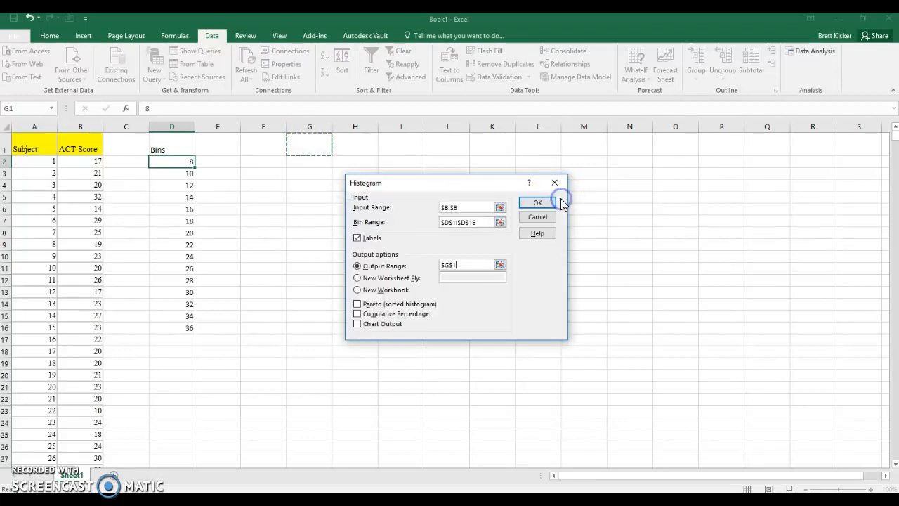
click(357, 326)
click(537, 204)
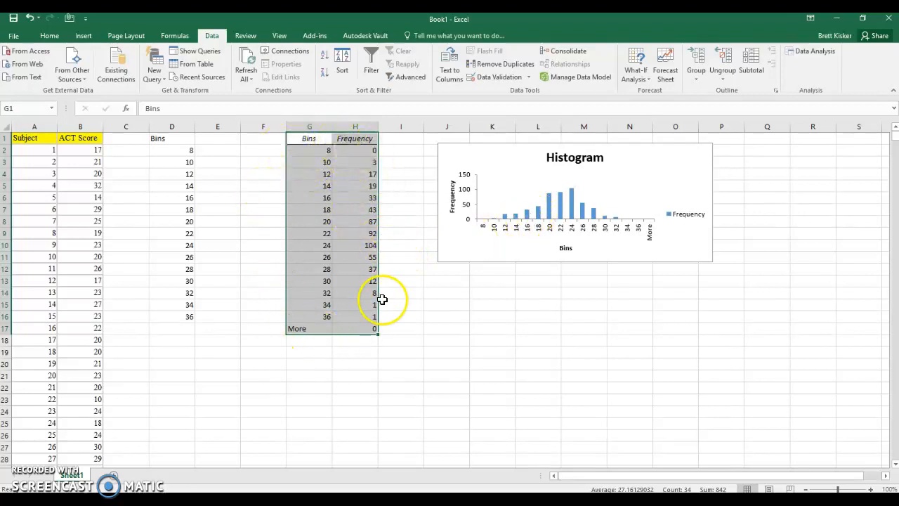
Enlarge the histogram chart so that it spans roughly columns I to Q and rows 1 to 20.
click(327, 153)
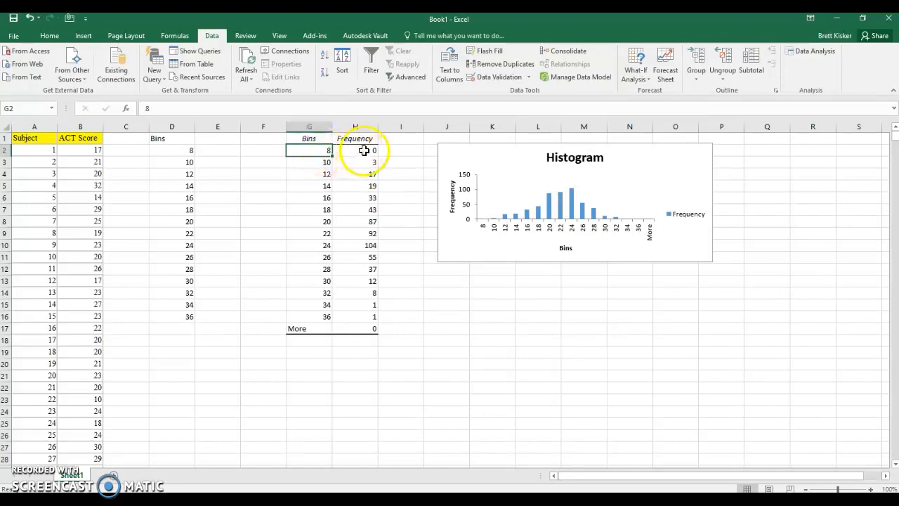
click(325, 163)
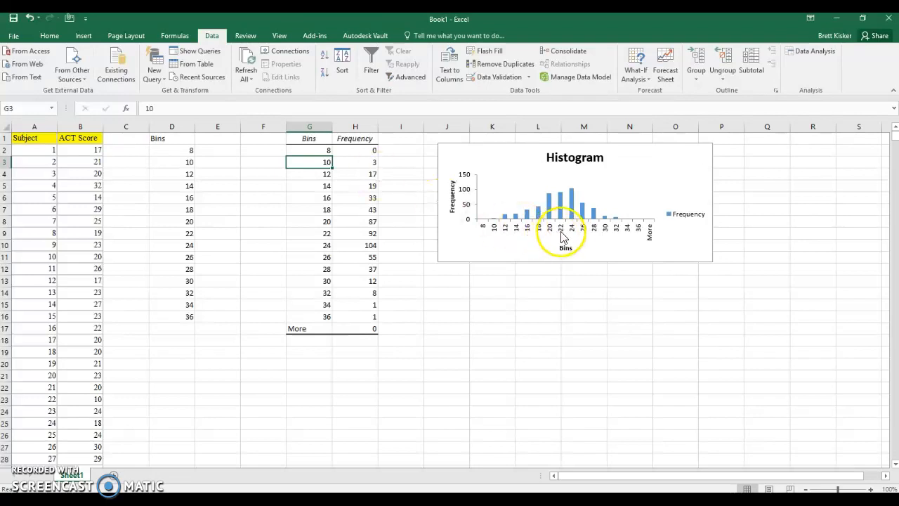
click(441, 264)
drag(440, 264, 394, 361)
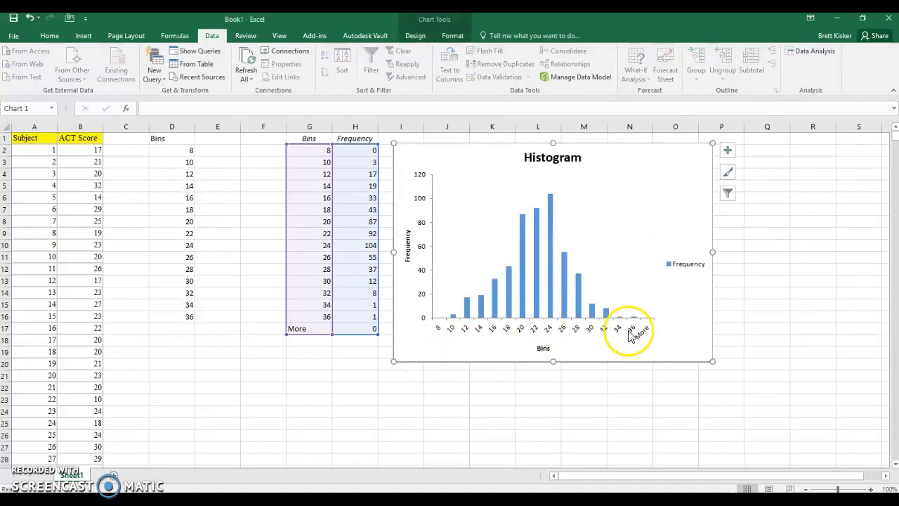
drag(712, 361, 757, 362)
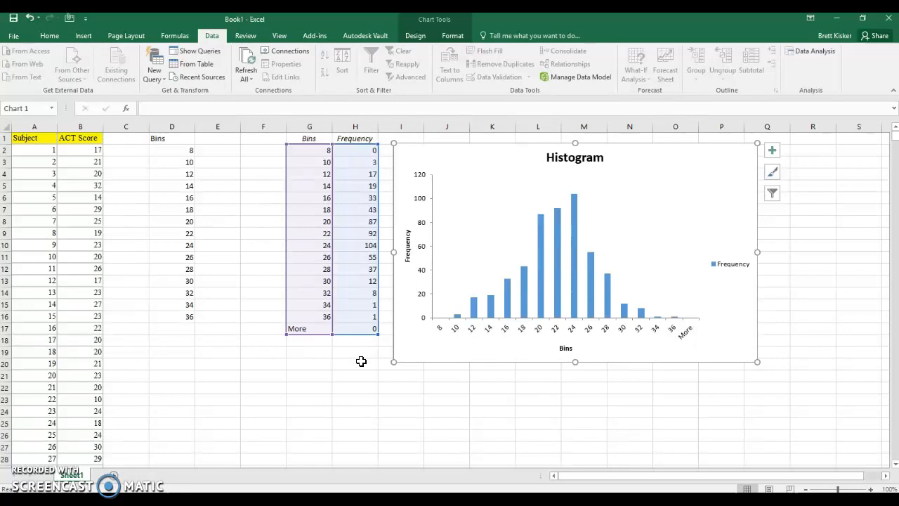
click(801, 56)
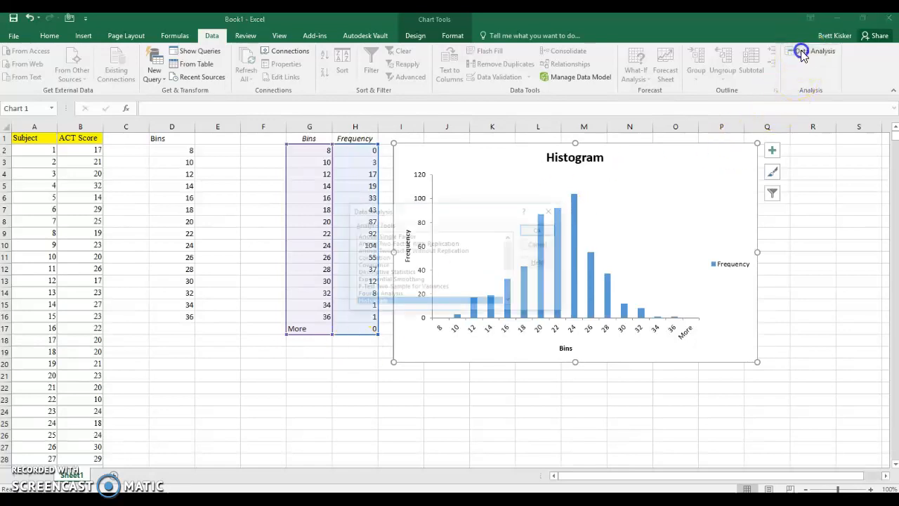
click(554, 232)
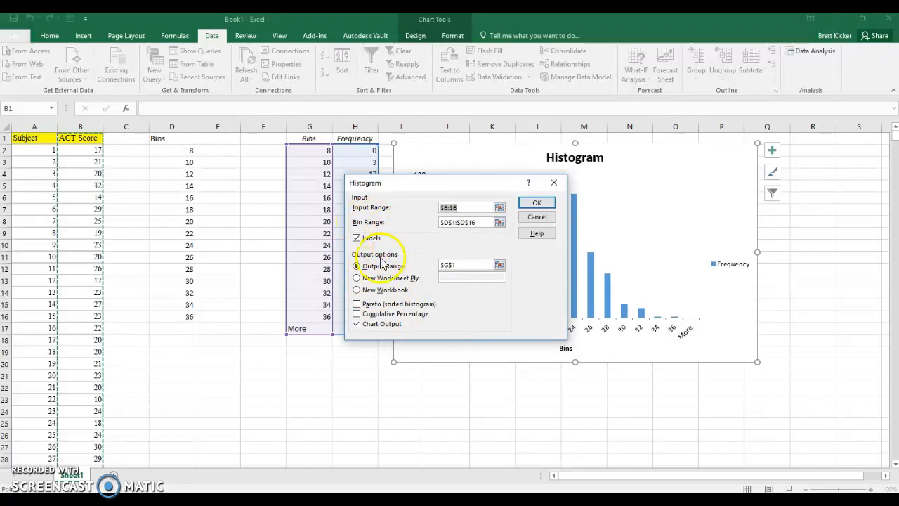
click(530, 218)
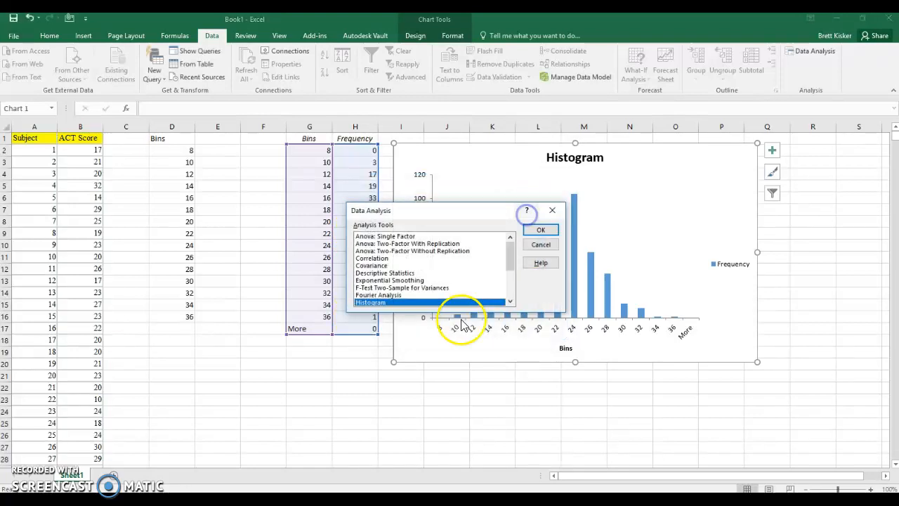
click(542, 246)
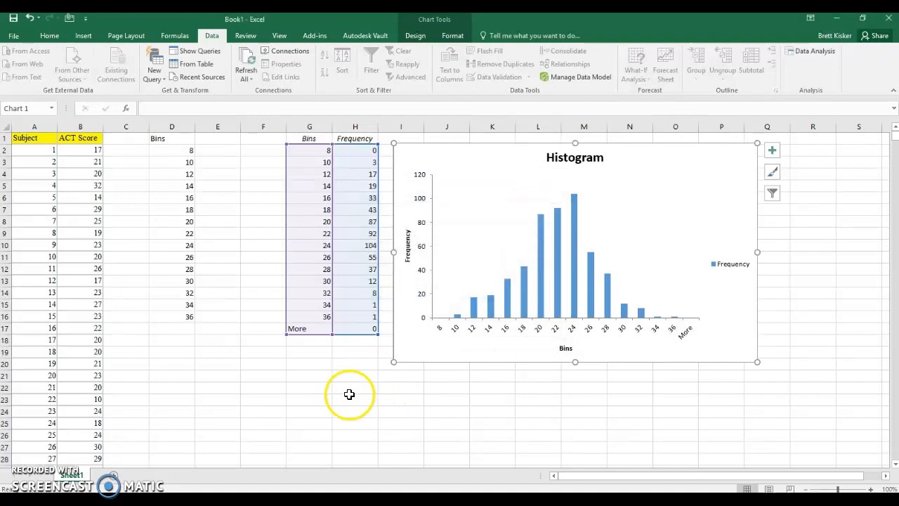
click(314, 389)
click(186, 409)
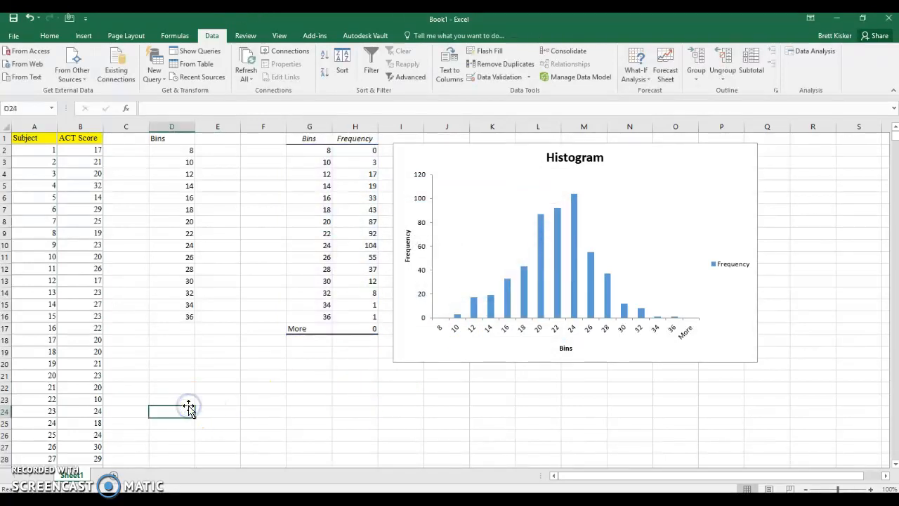
click(216, 387)
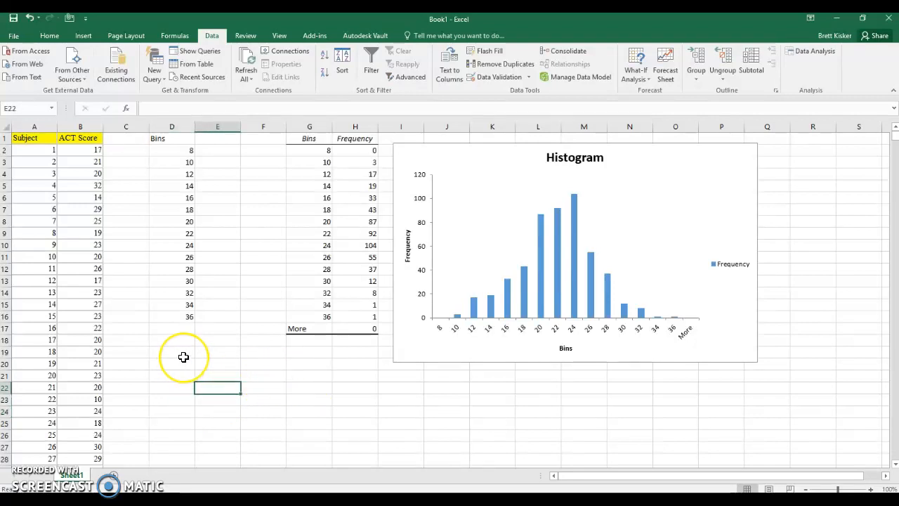
scroll(181, 356, down, 7)
scroll(181, 356, up, 7)
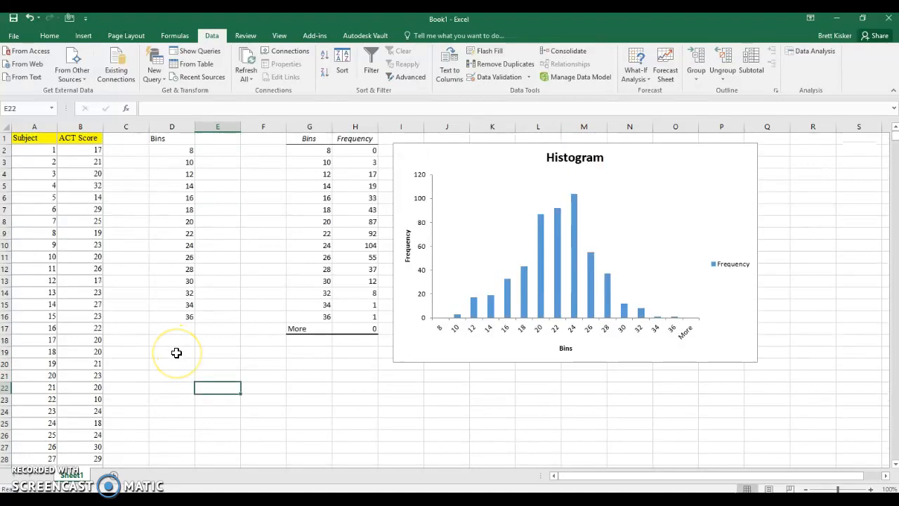
click(176, 367)
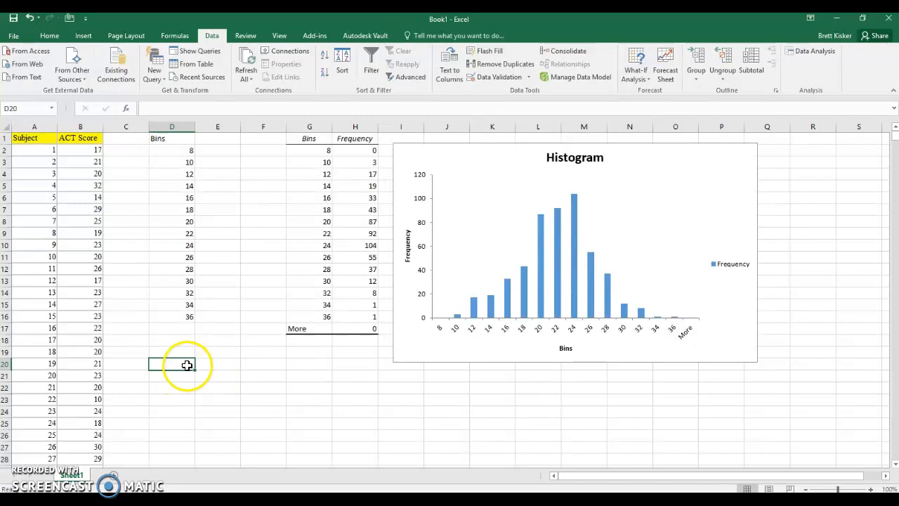
Start a Descriptive Statistics analysis and set its input range to the entire ACT Score column B.
click(819, 52)
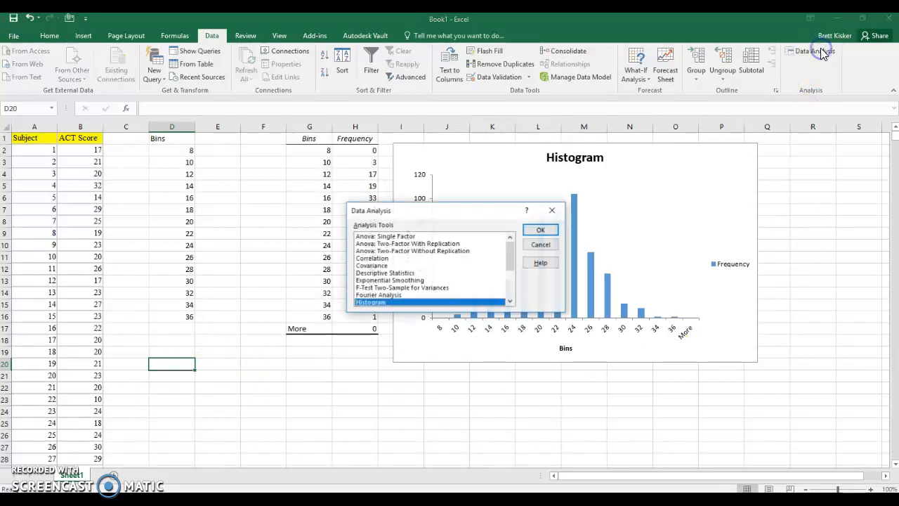
click(370, 274)
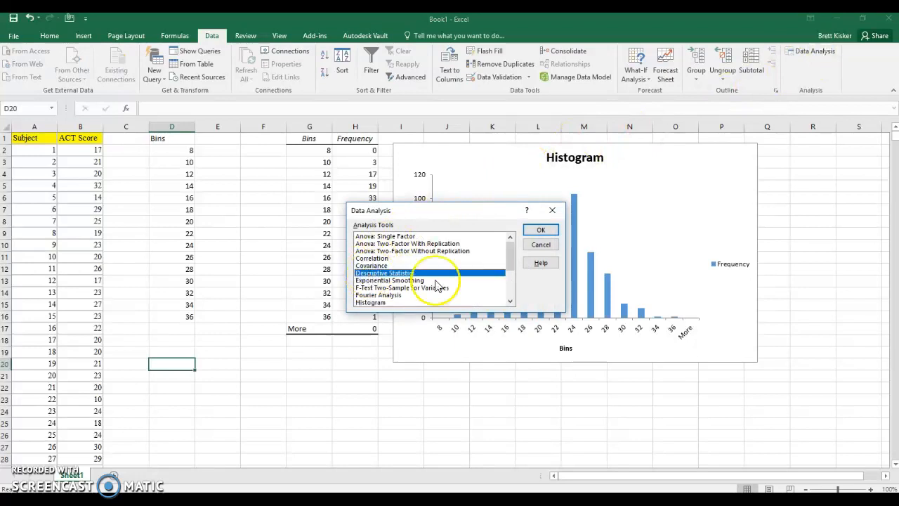
click(540, 230)
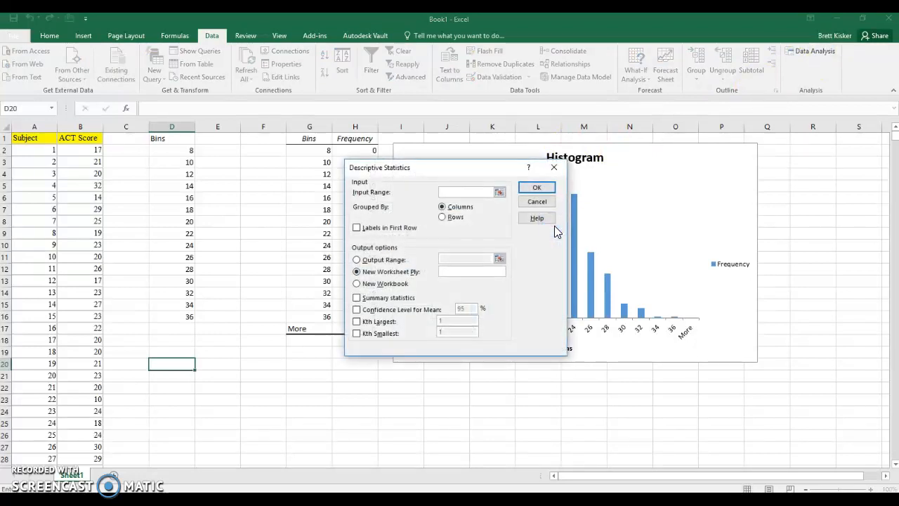
click(499, 191)
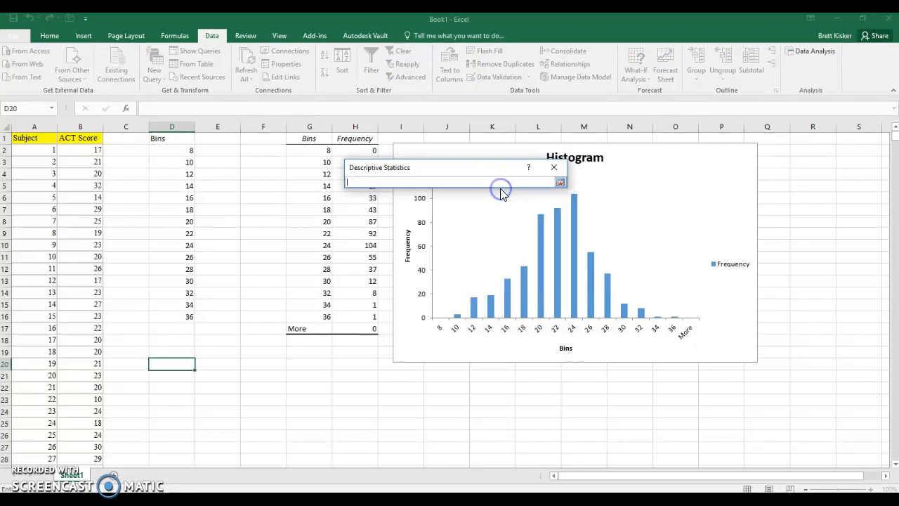
click(88, 126)
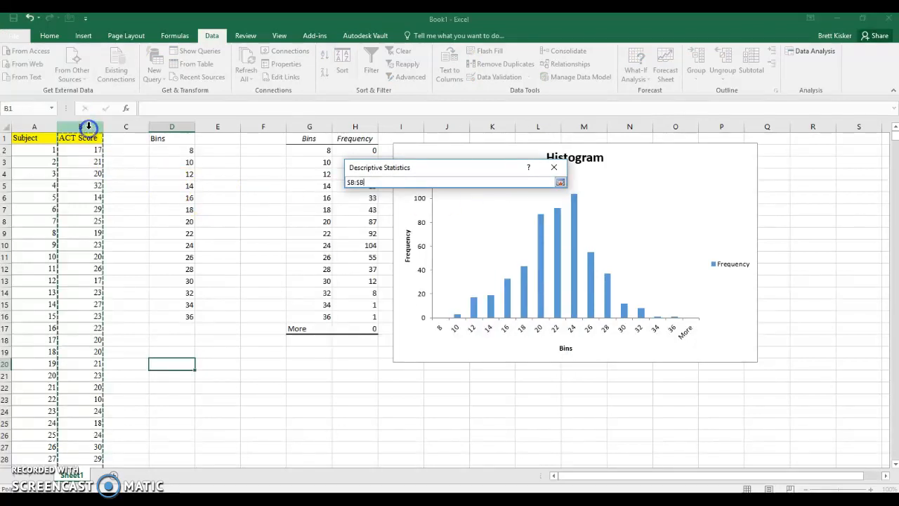
click(560, 182)
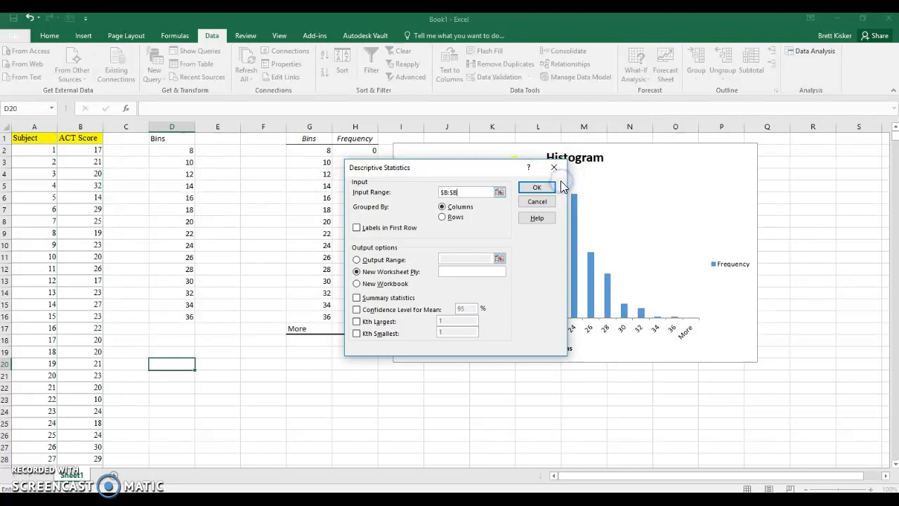
Mark the first row as labels and send the descriptive statistics output to cell D20.
click(357, 229)
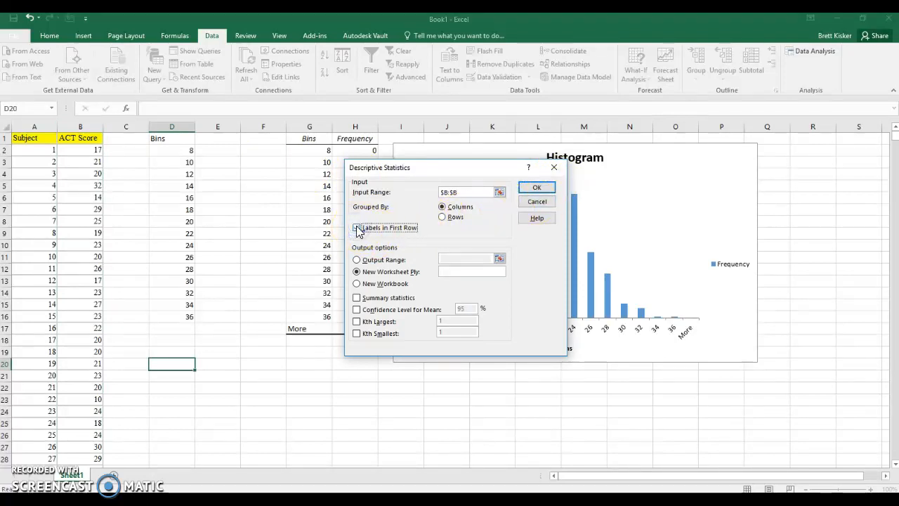
click(356, 260)
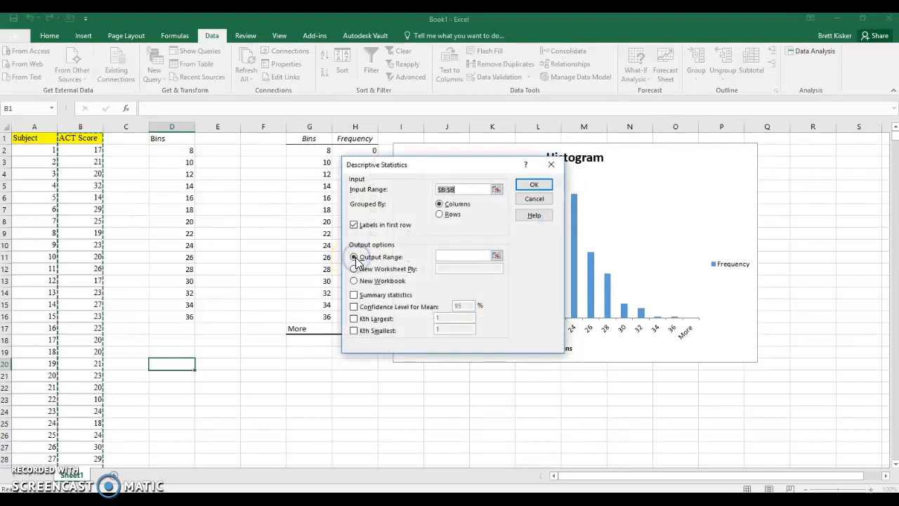
click(496, 255)
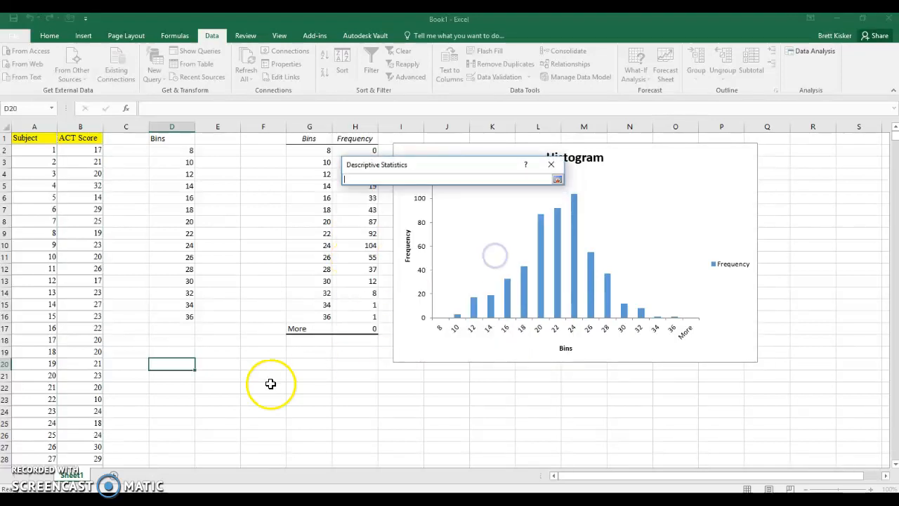
click(185, 365)
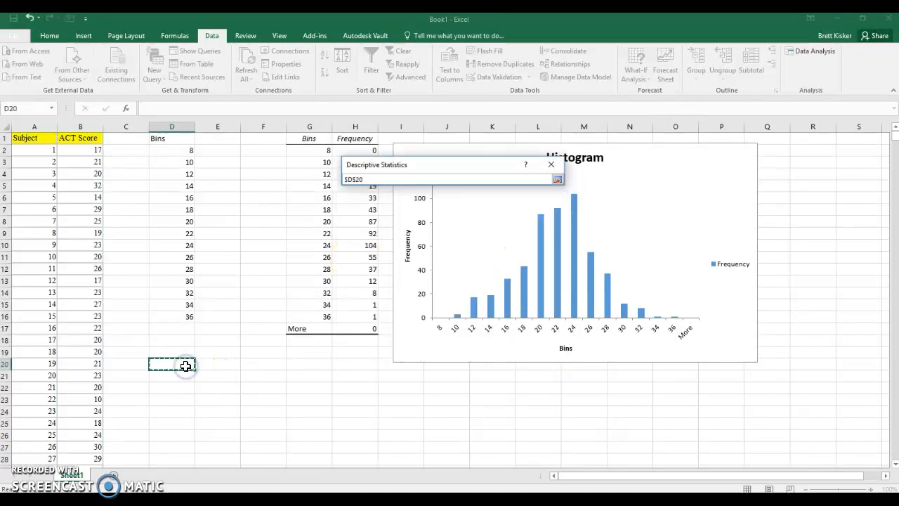
click(557, 180)
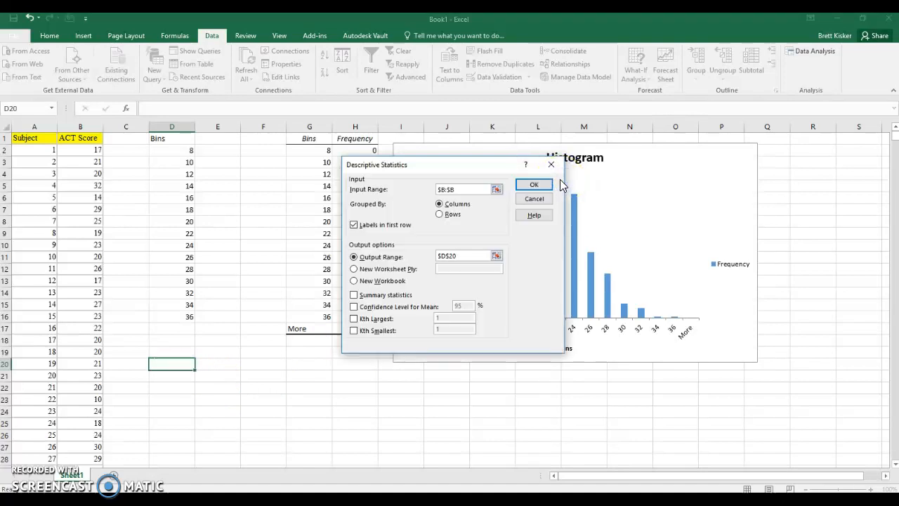
Include summary statistics and a 95% confidence level for the mean, and run the analysis.
click(353, 295)
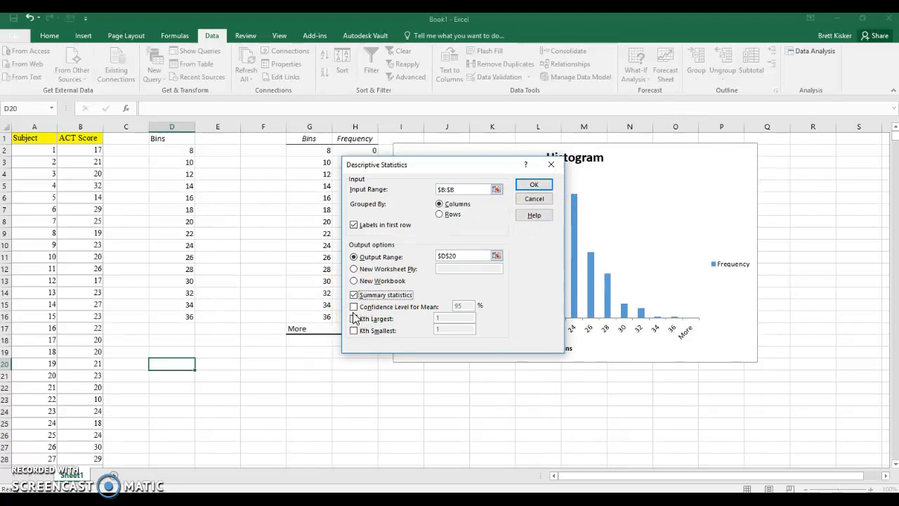
click(354, 307)
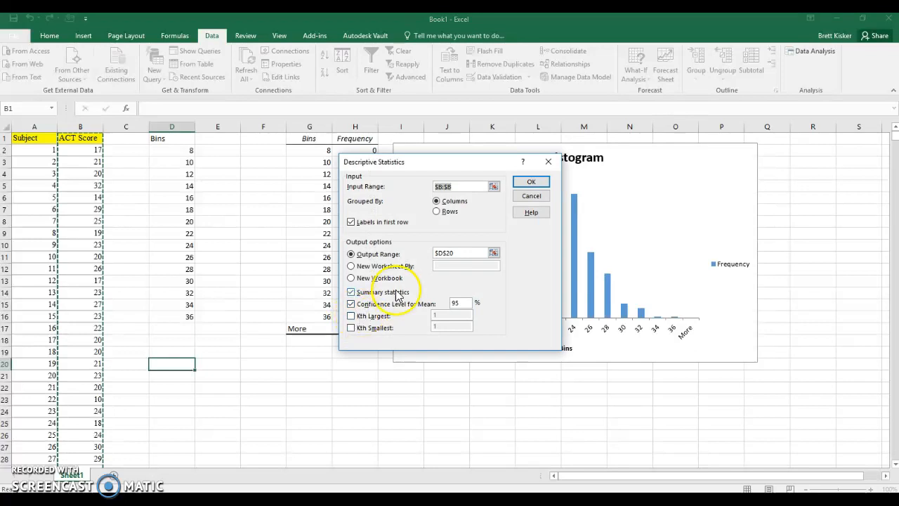
click(531, 184)
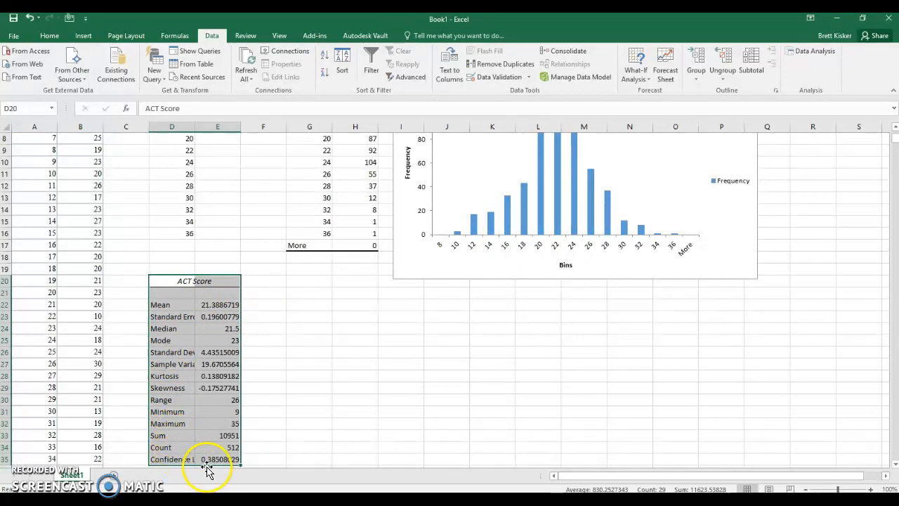
AutoFit the widths of all worksheet columns to their contents and clear the selection by selecting cell H23.
click(5, 127)
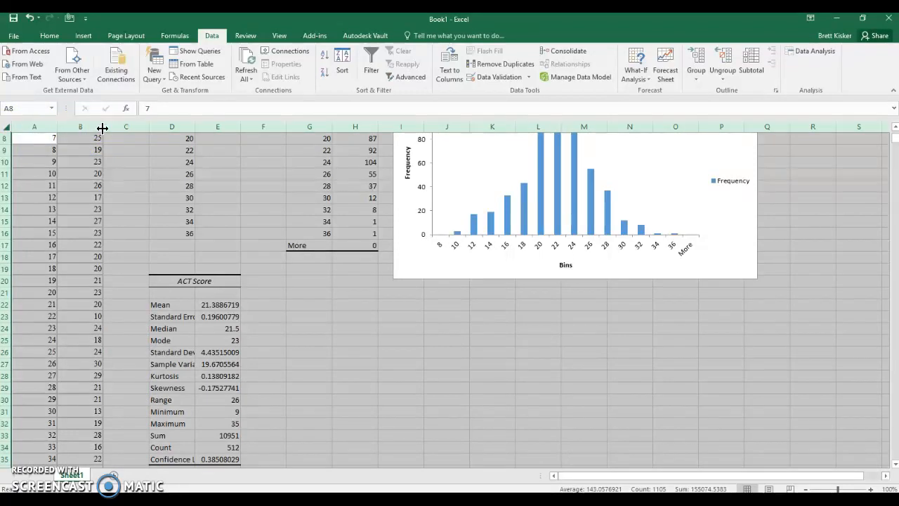
double_click(287, 126)
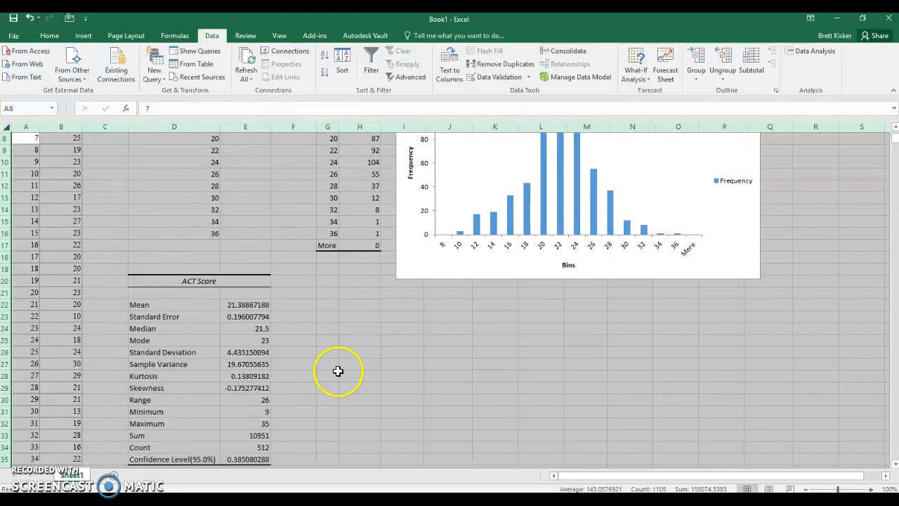
click(350, 322)
scroll(291, 353, down, 1)
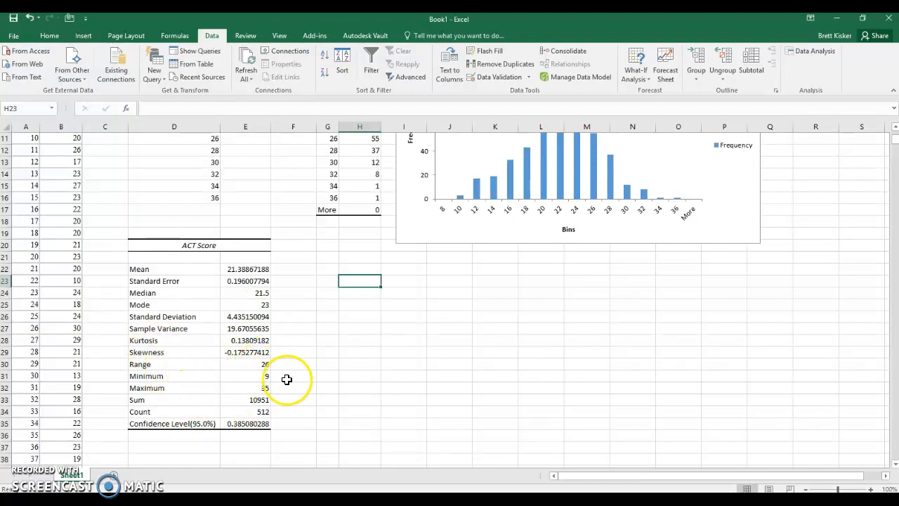
scroll(317, 369, up, 3)
scroll(320, 392, down, 3)
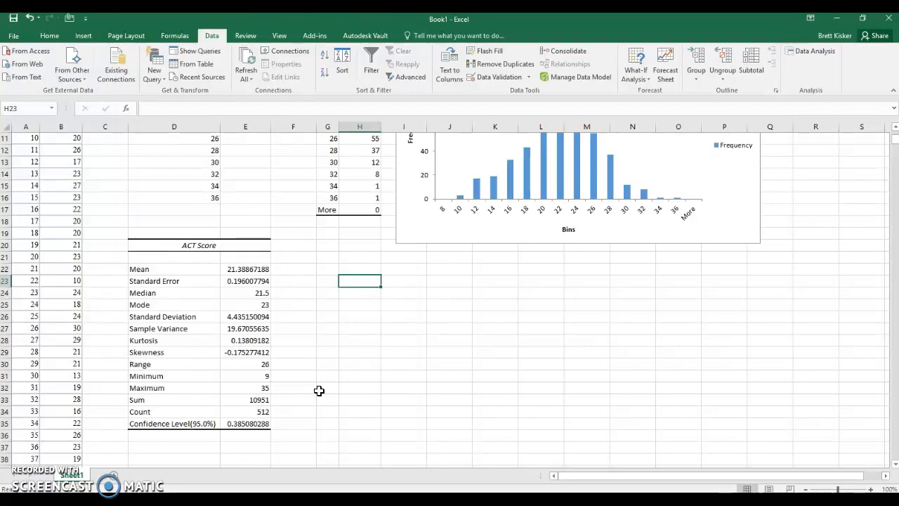
scroll(319, 391, up, 1)
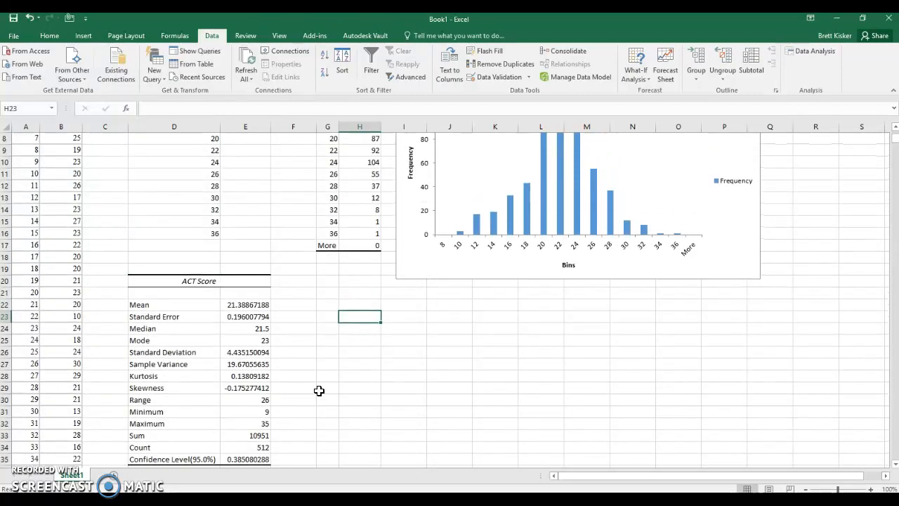